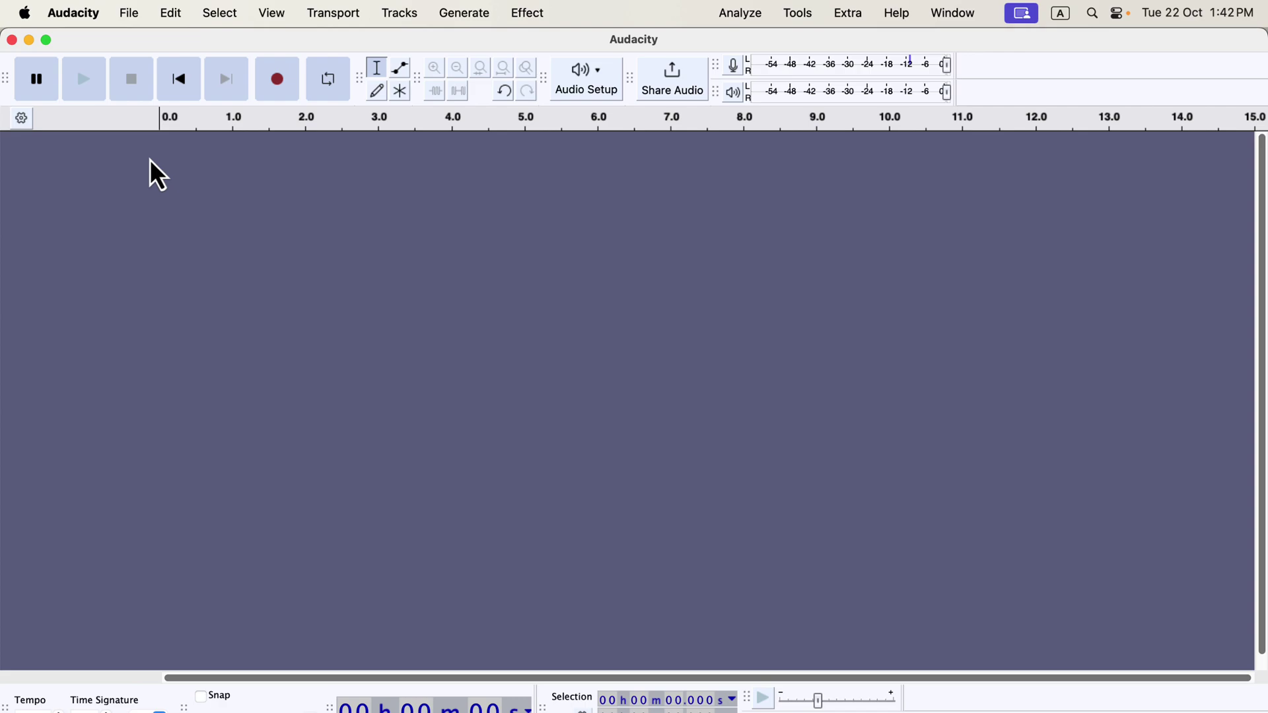
# - Record a roughly 6-second voice take, then delete the resulting Audio 1 track
pyautogui.click(263, 93)
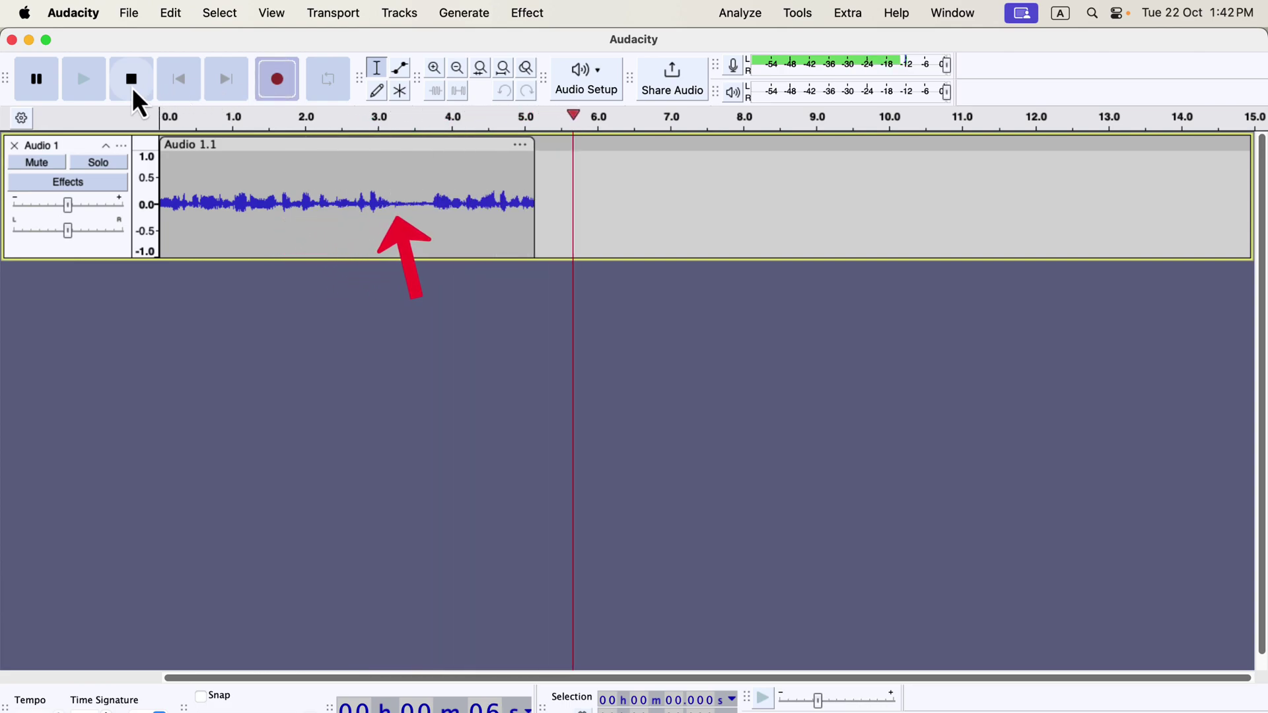
pyautogui.click(132, 85)
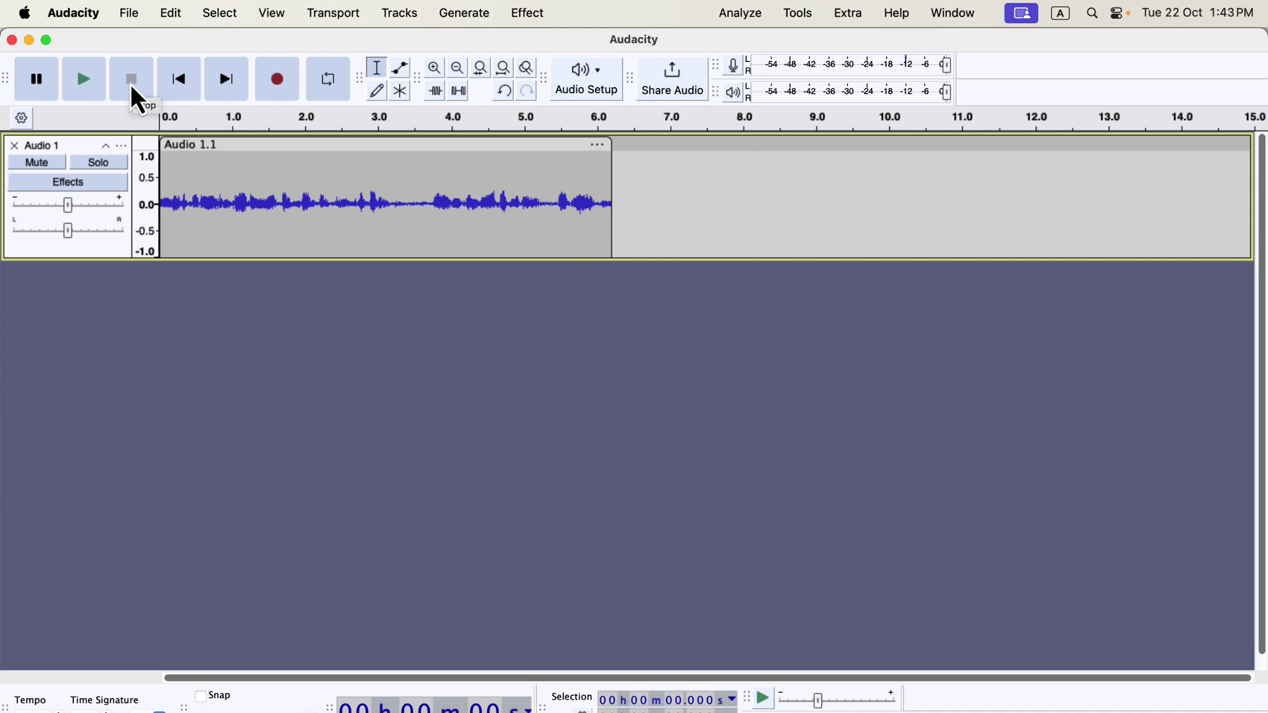
pyautogui.click(14, 145)
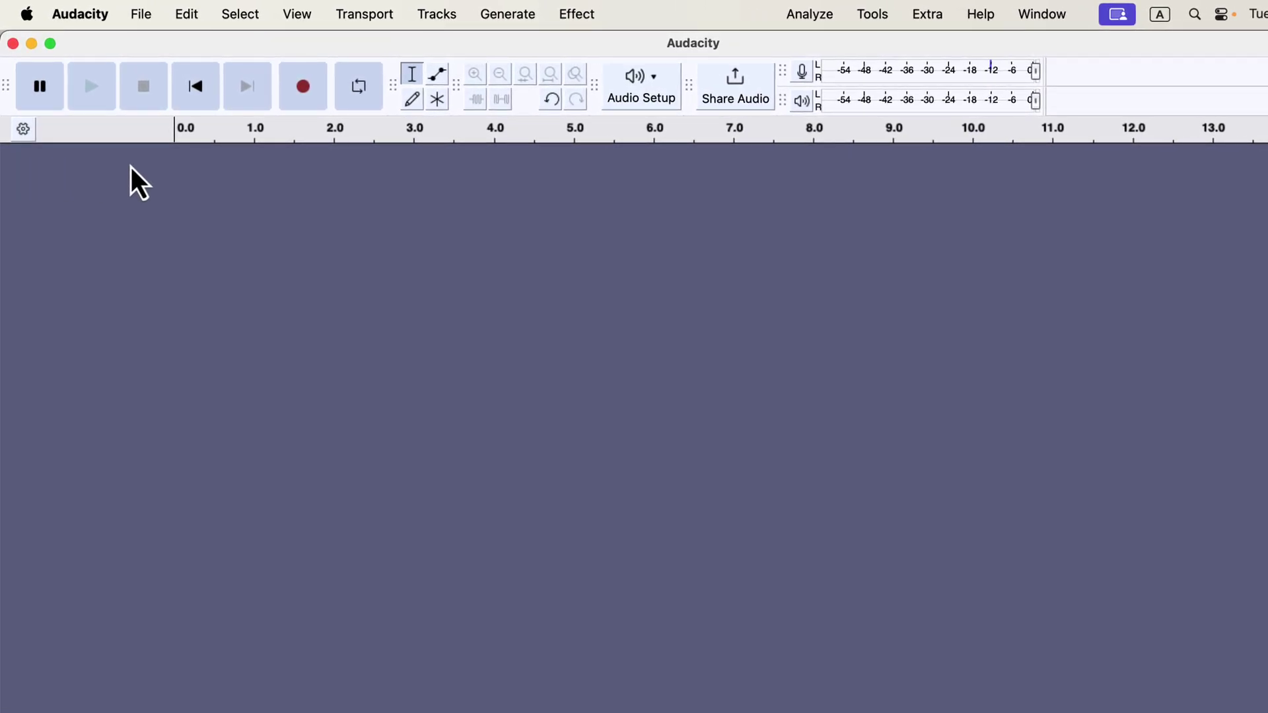
# - Set the recording device to the Samson C01U Pro Mic and bring Audio Setup back up
pyautogui.click(622, 103)
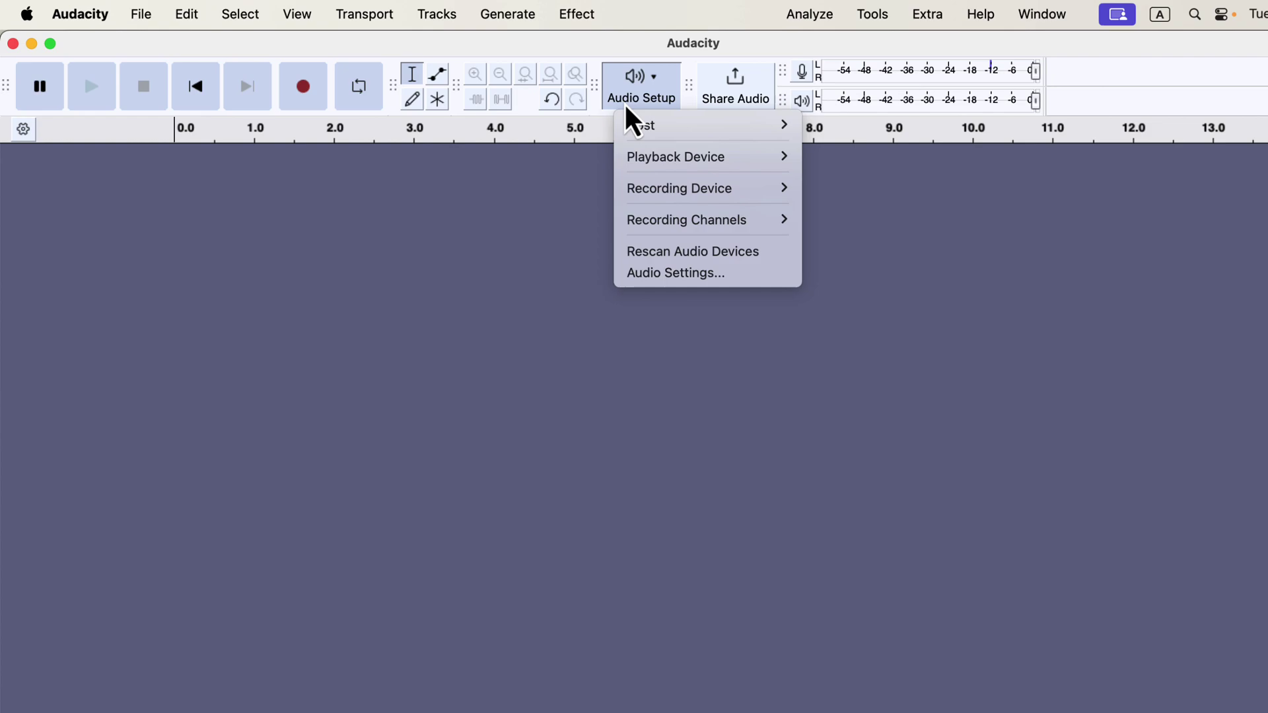
pyautogui.moveTo(663, 190)
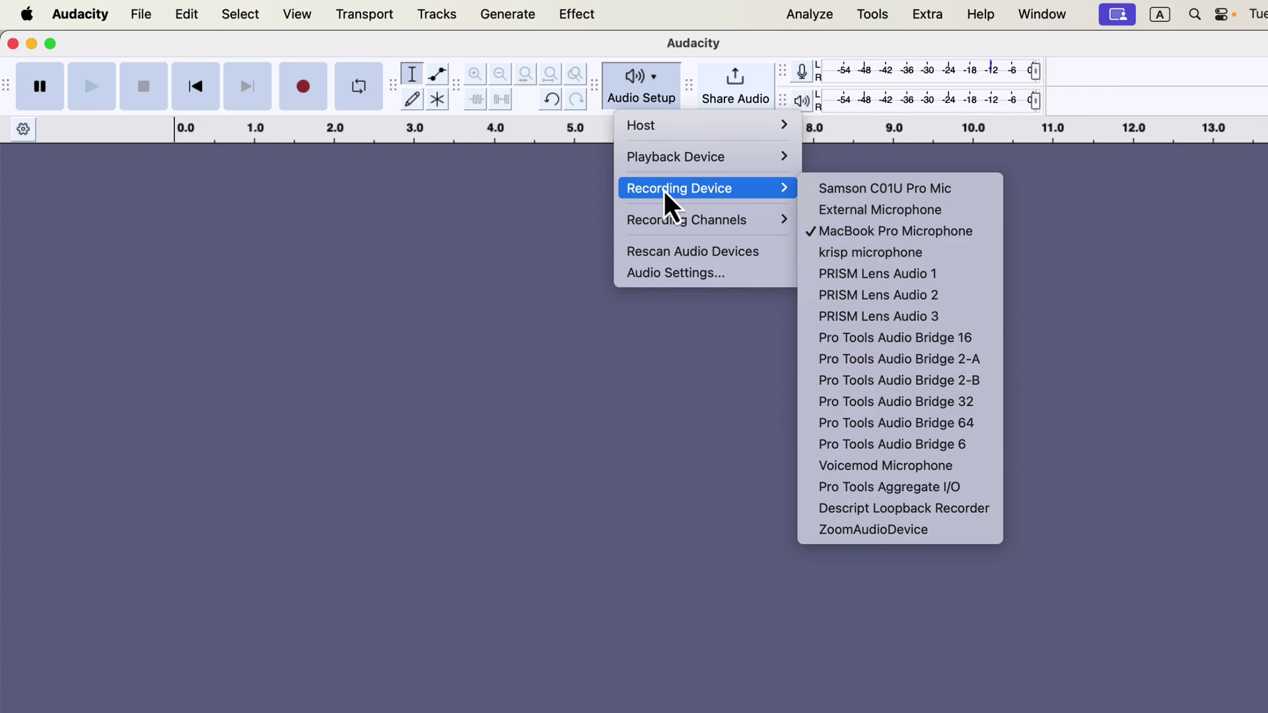
pyautogui.click(833, 192)
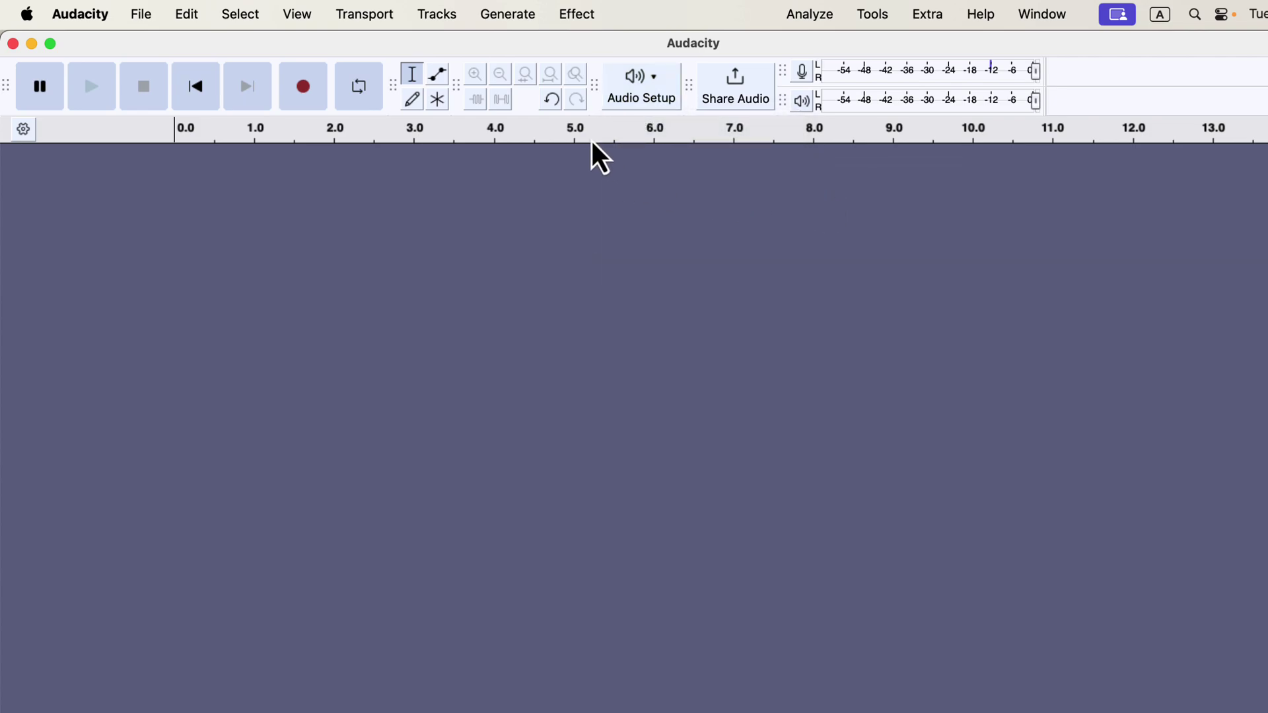
pyautogui.click(617, 106)
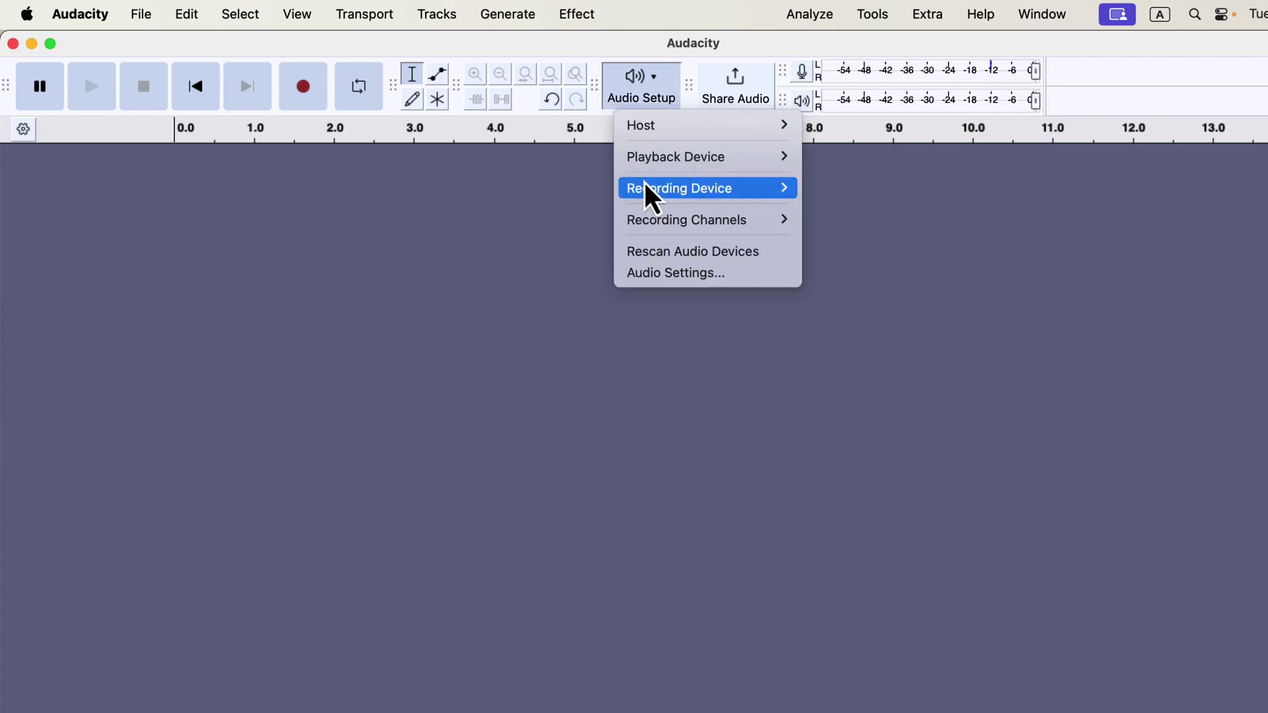
pyautogui.moveTo(647, 193)
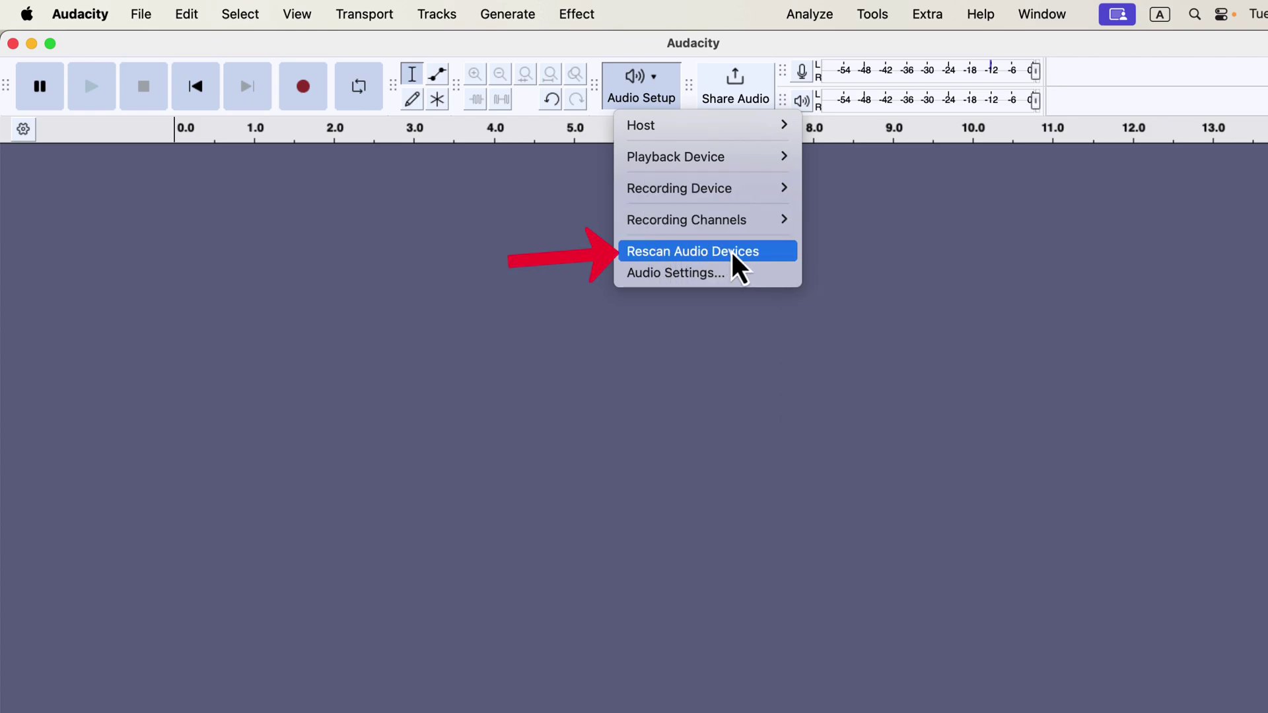
# - Rescan audio devices, pick Scarlett 2i2 USB as the recording device, and verify the choice
pyautogui.click(766, 257)
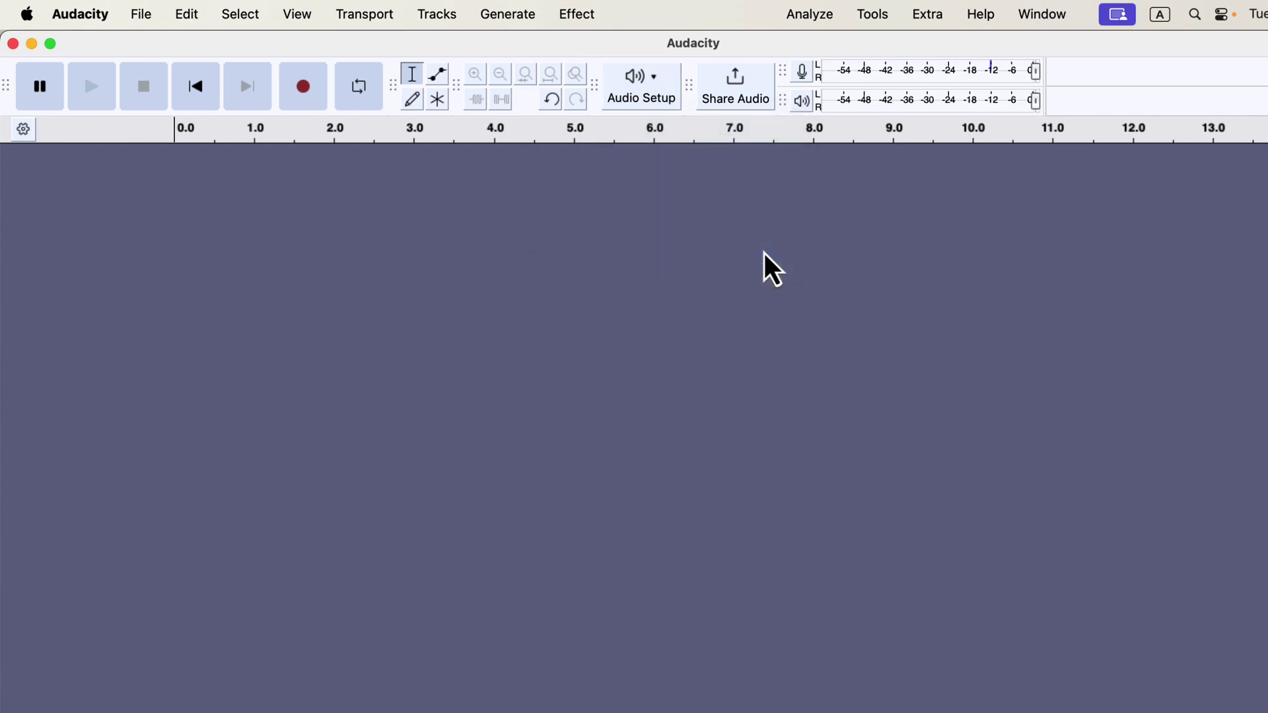
pyautogui.click(629, 93)
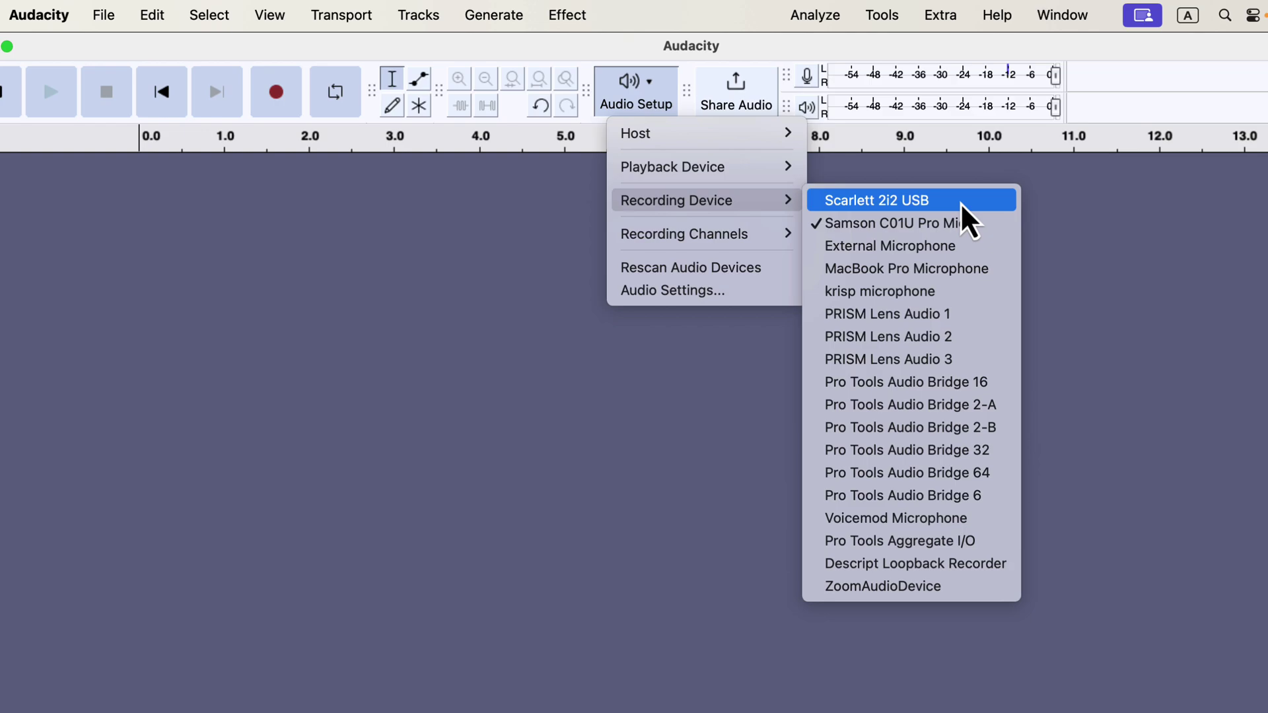
pyautogui.click(960, 202)
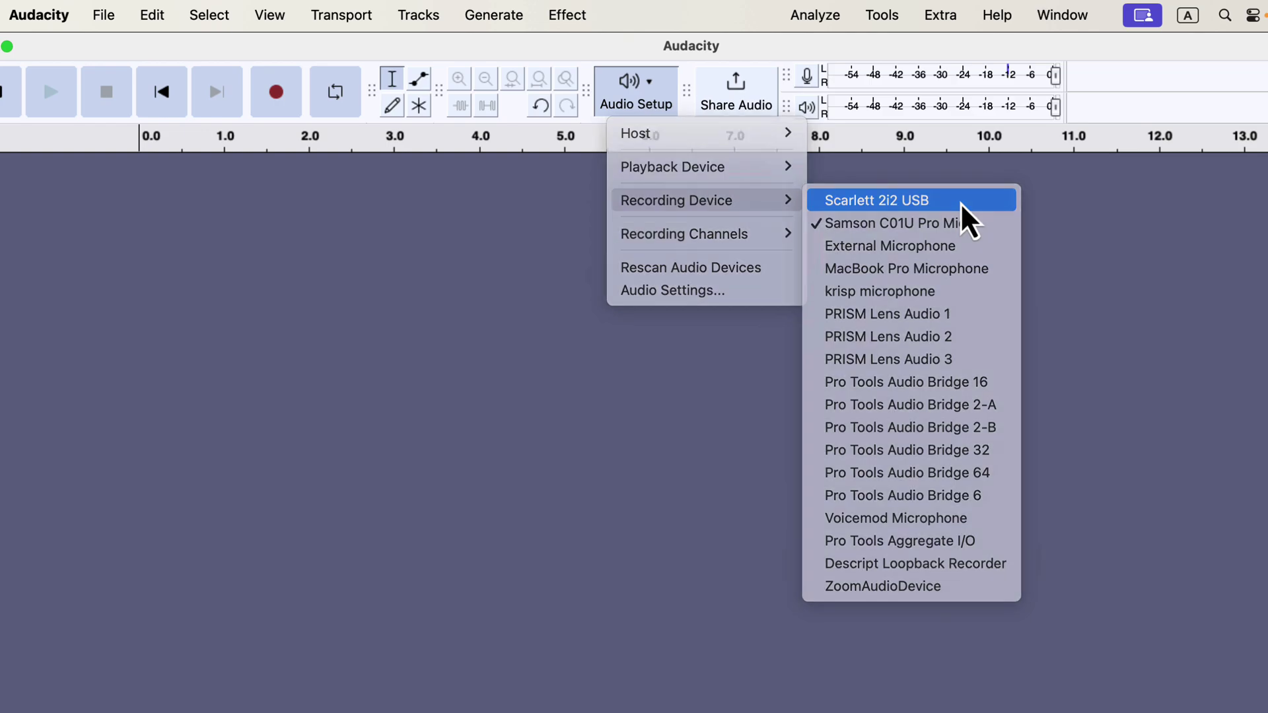
pyautogui.click(654, 126)
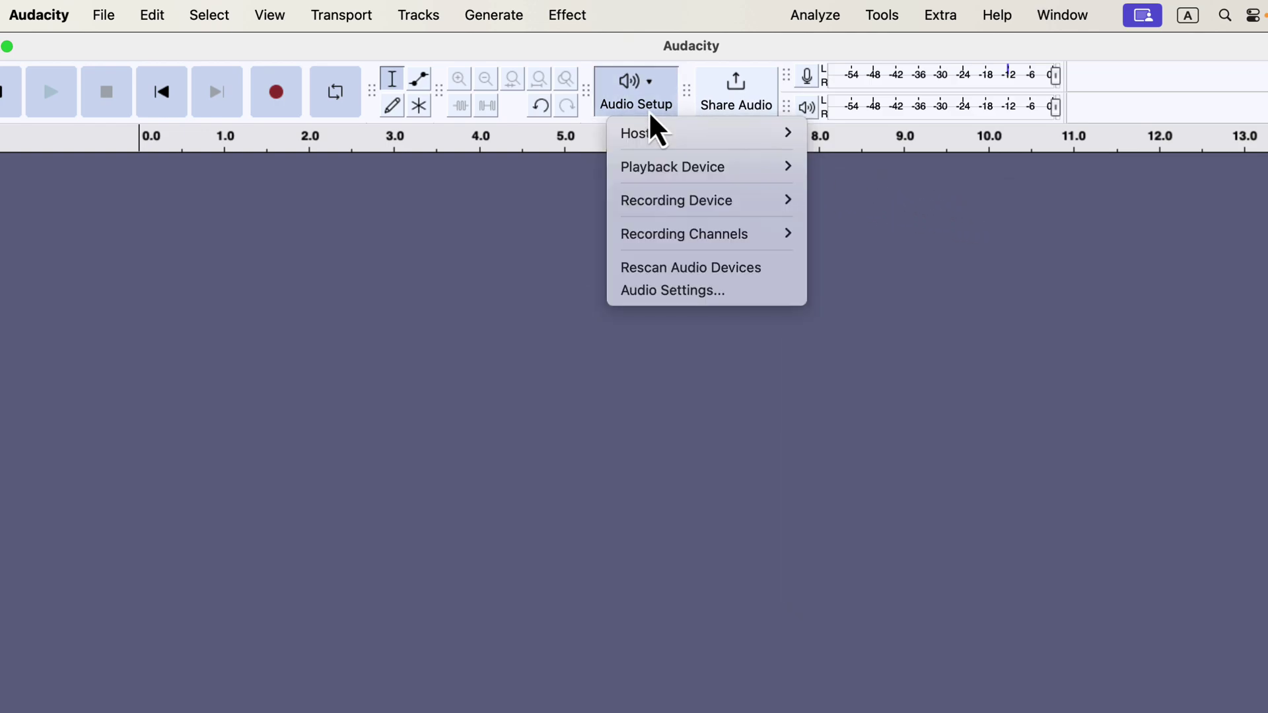
pyautogui.moveTo(643, 204)
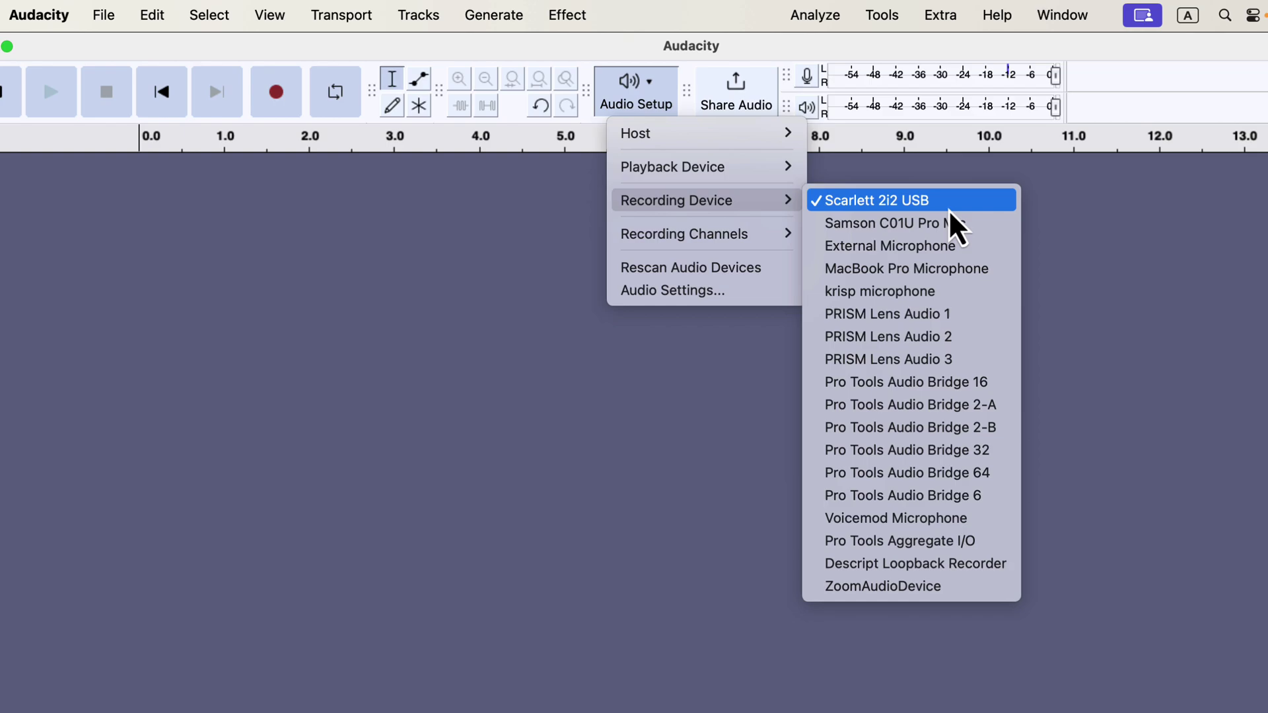
pyautogui.click(1057, 222)
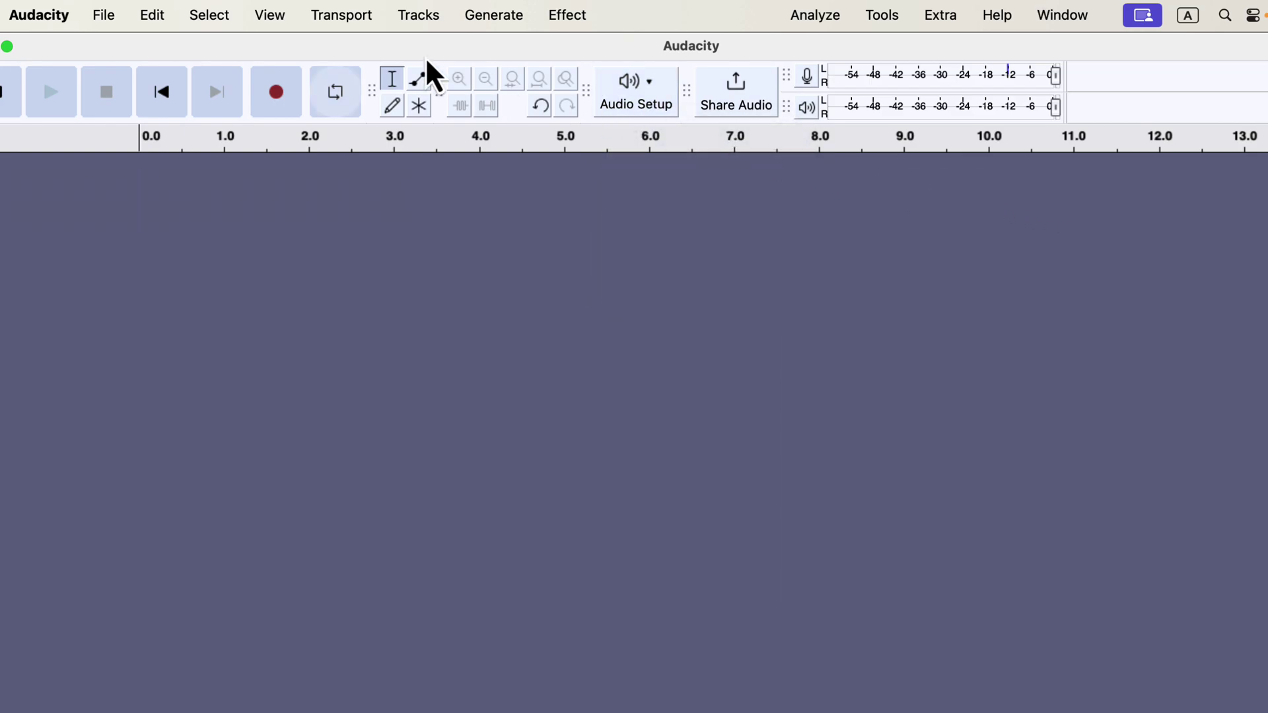
# - Show the Device Toolbar and confirm Scarlett 2i2 USB in its recording-device dropdown
pyautogui.click(271, 16)
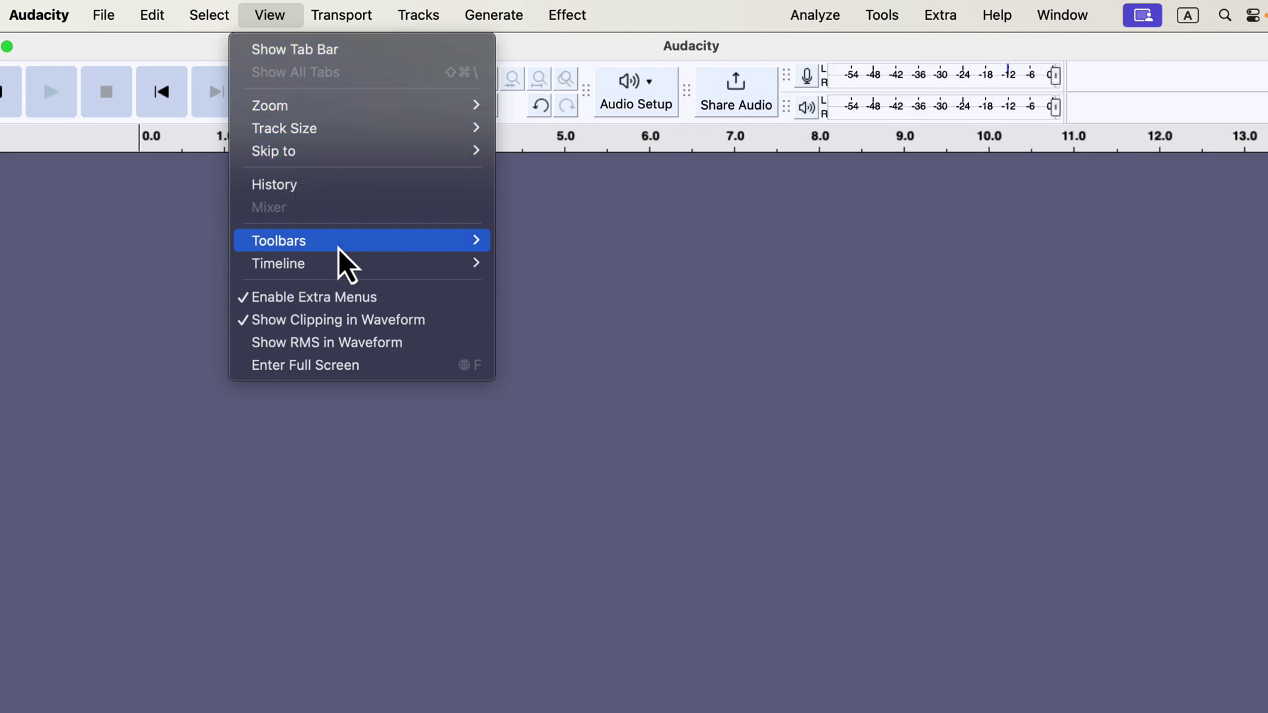
pyautogui.moveTo(345, 249)
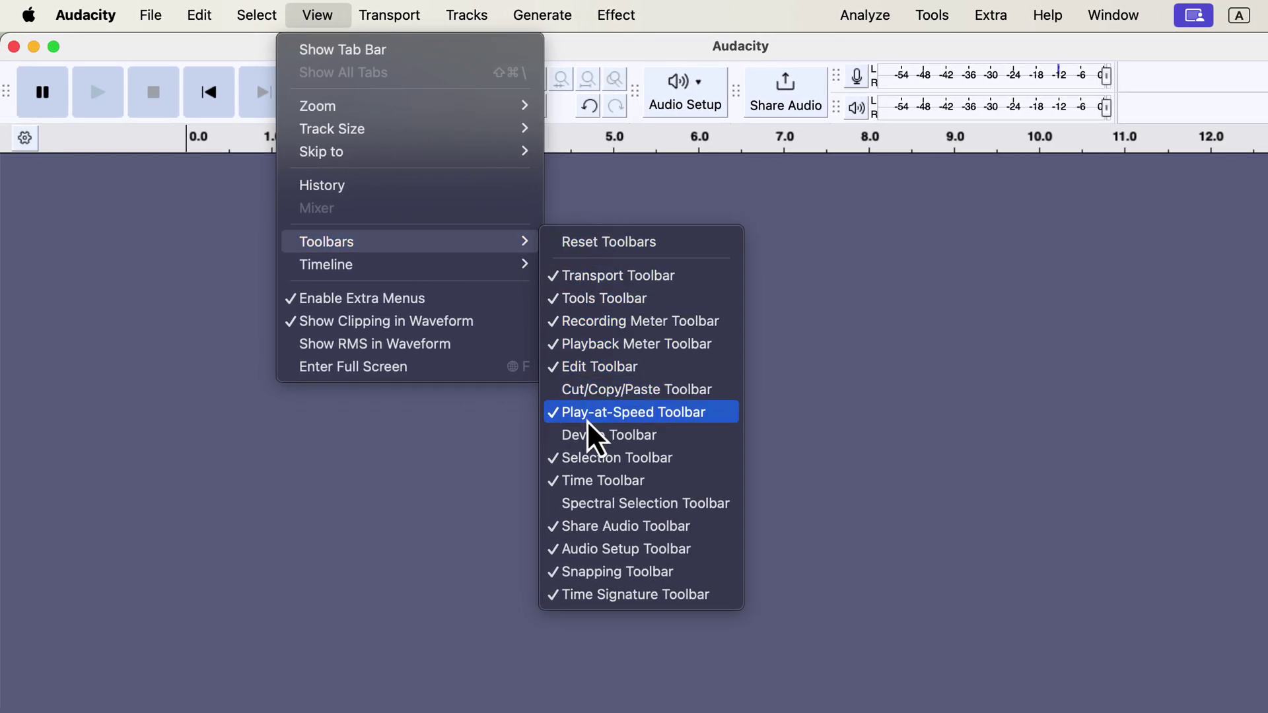
pyautogui.click(672, 434)
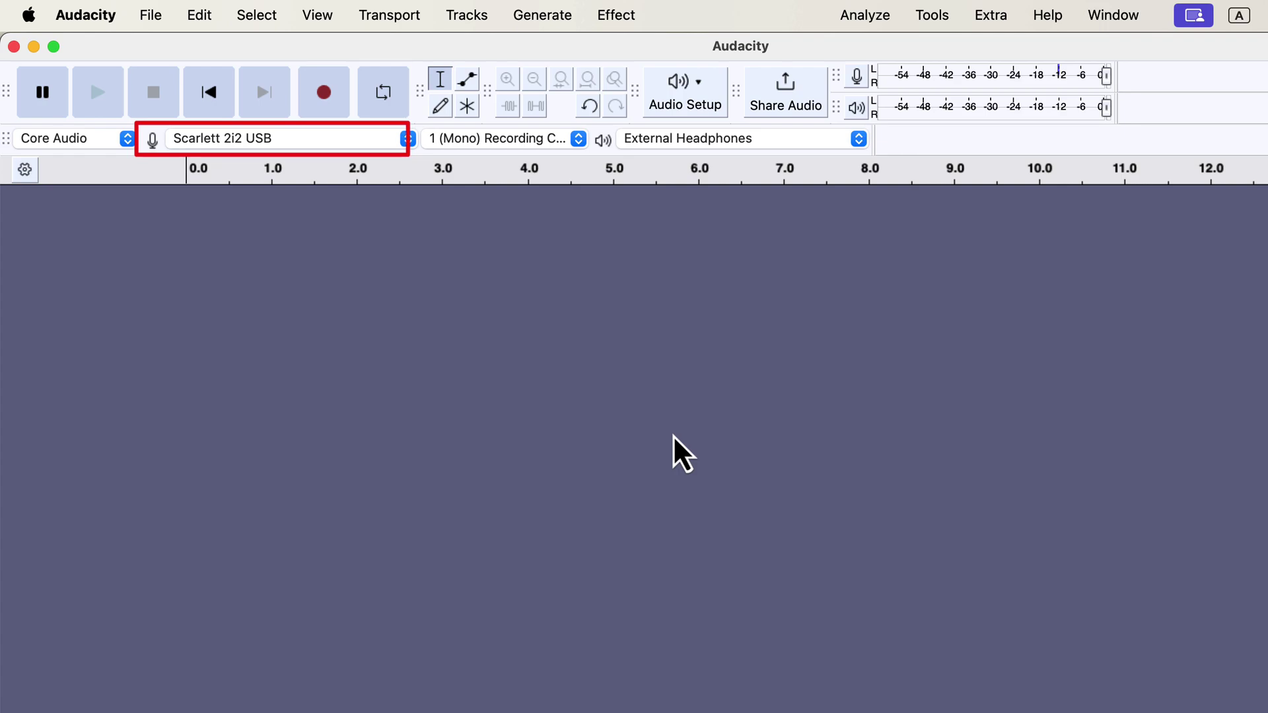
pyautogui.click(313, 139)
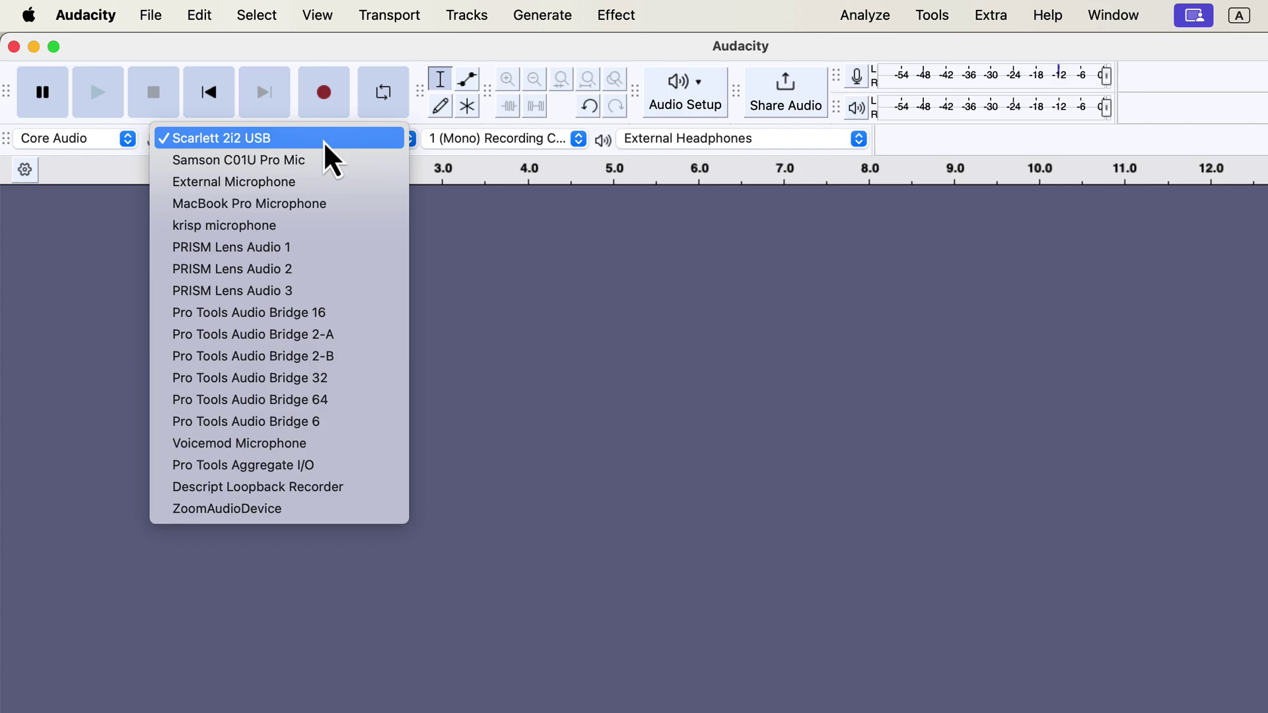
pyautogui.click(434, 210)
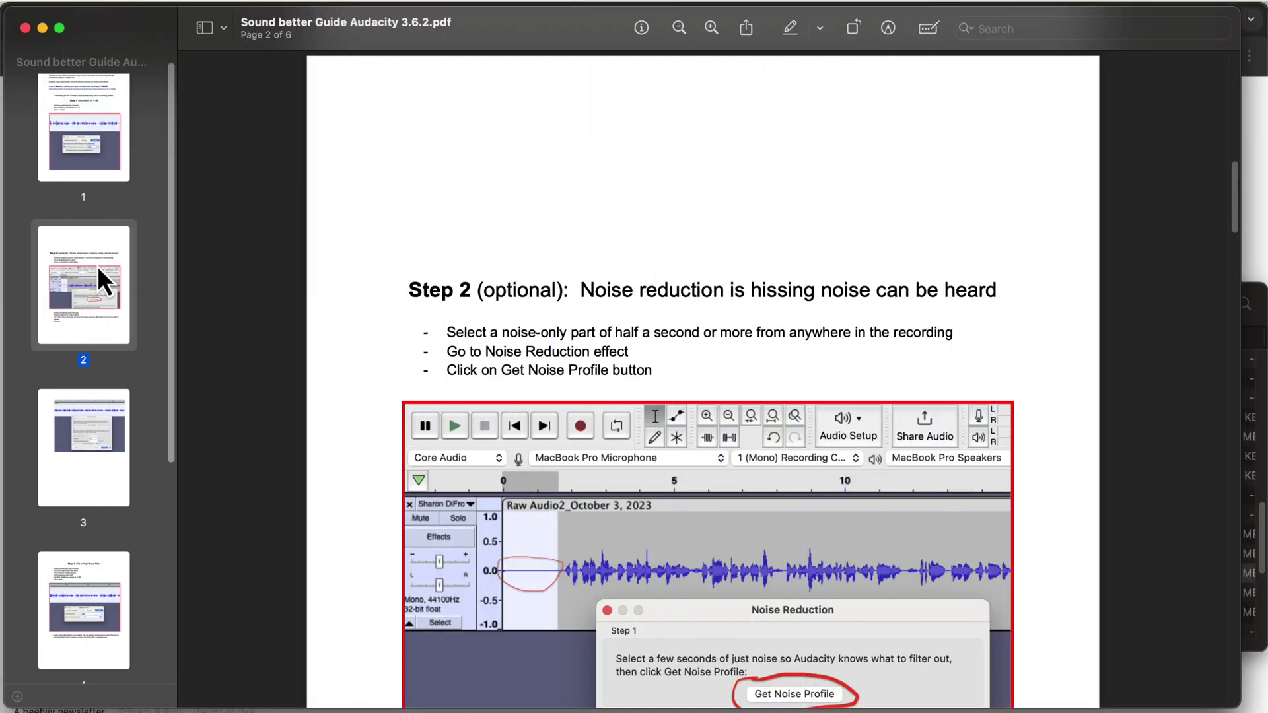
# - Page through the guide thumbnails to page 3, then to page 4, Step 3: EQ or High-Pass Filter
pyautogui.scroll(-5, 97, 265)
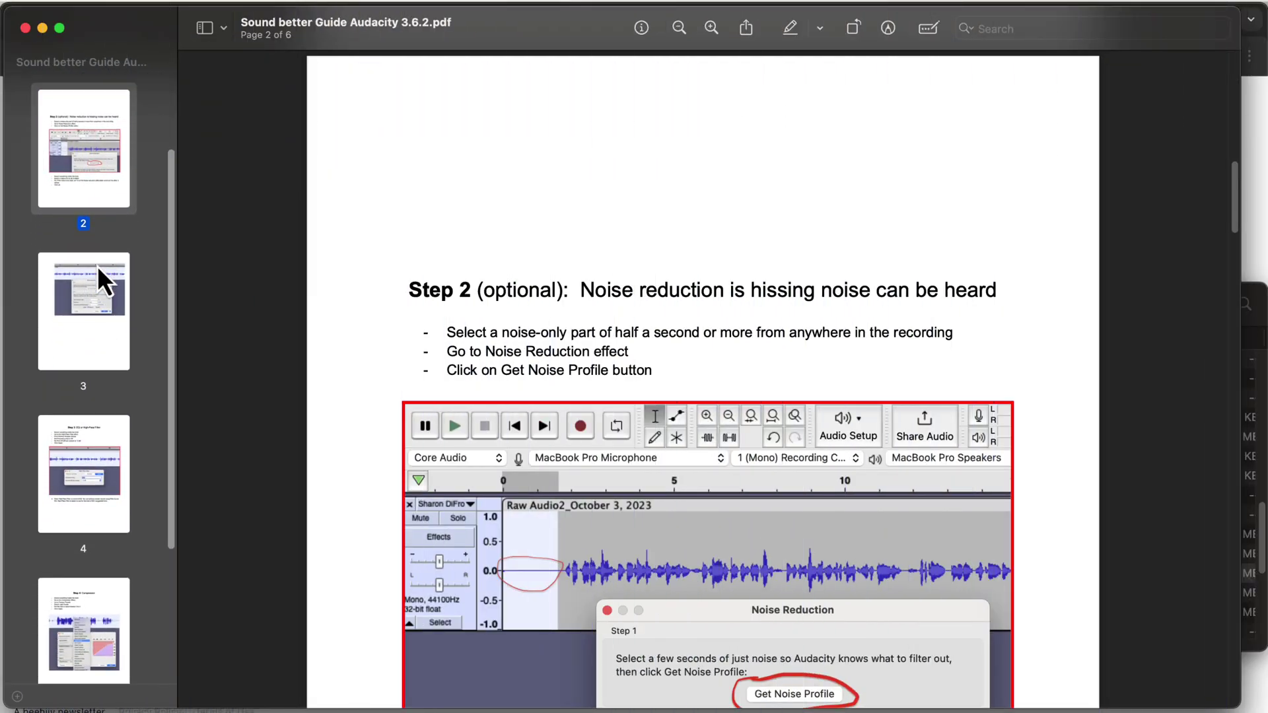
pyautogui.click(97, 265)
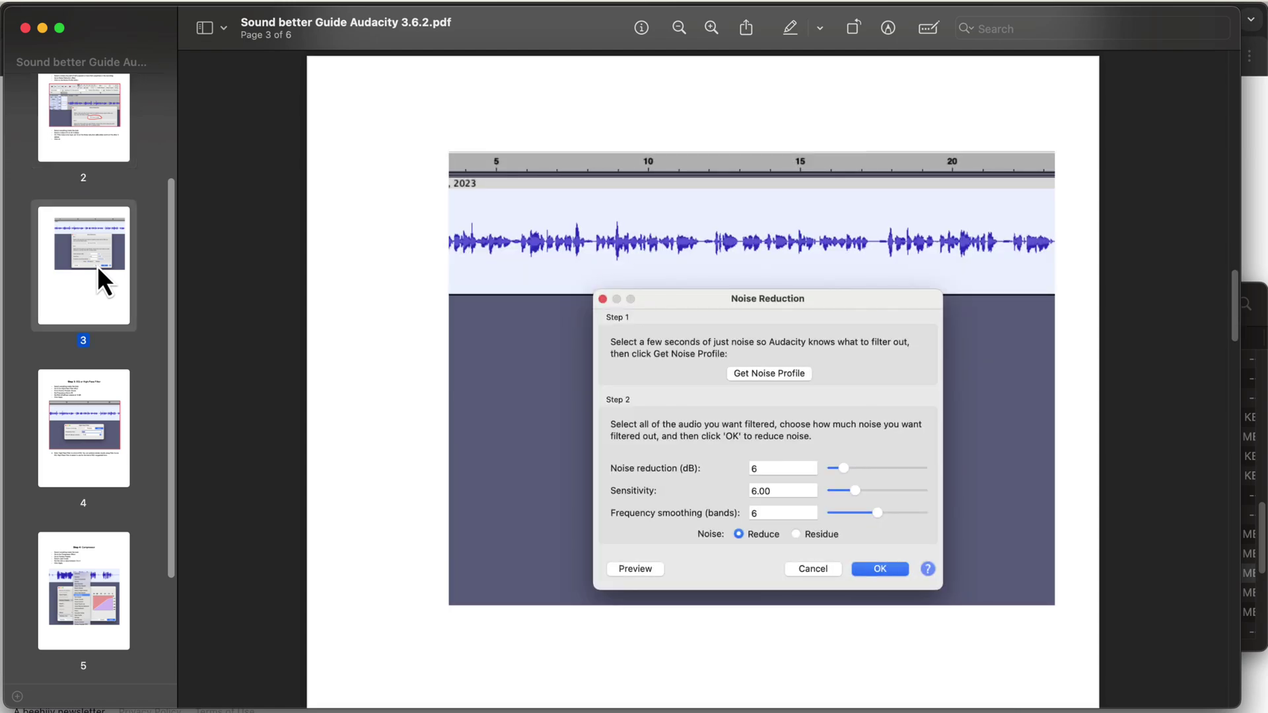
pyautogui.scroll(-5, 97, 265)
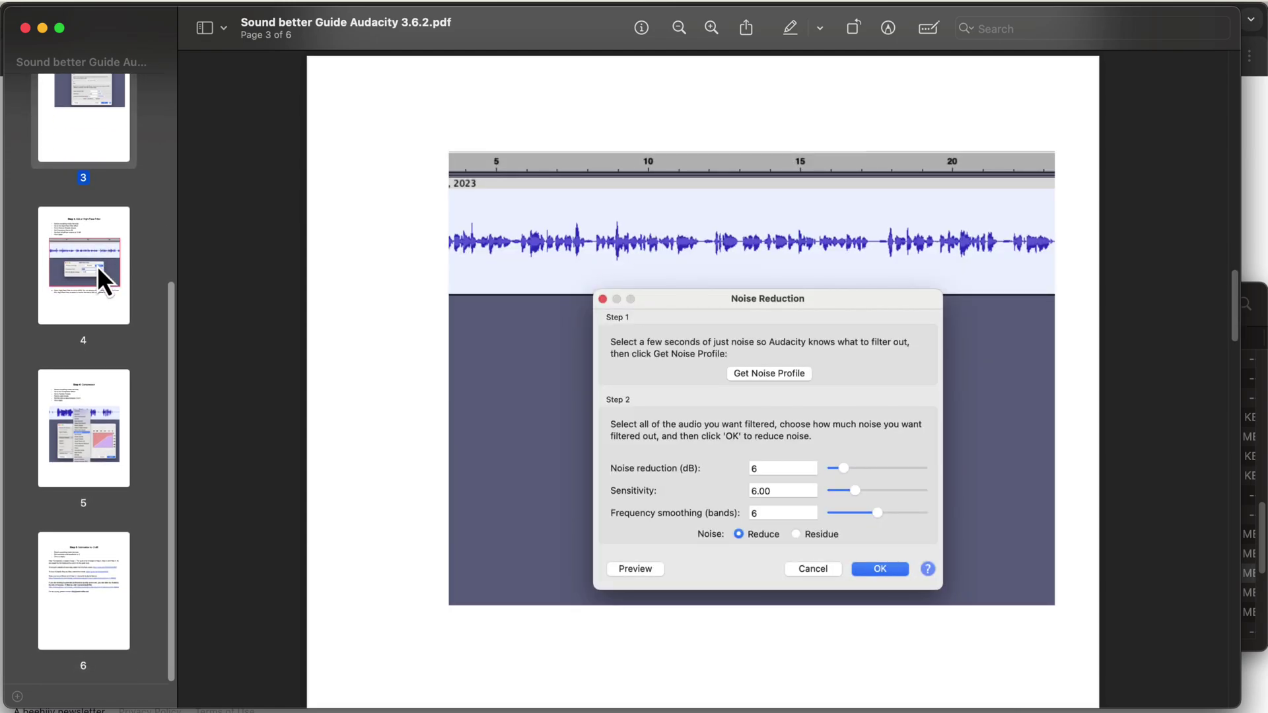
pyautogui.click(97, 265)
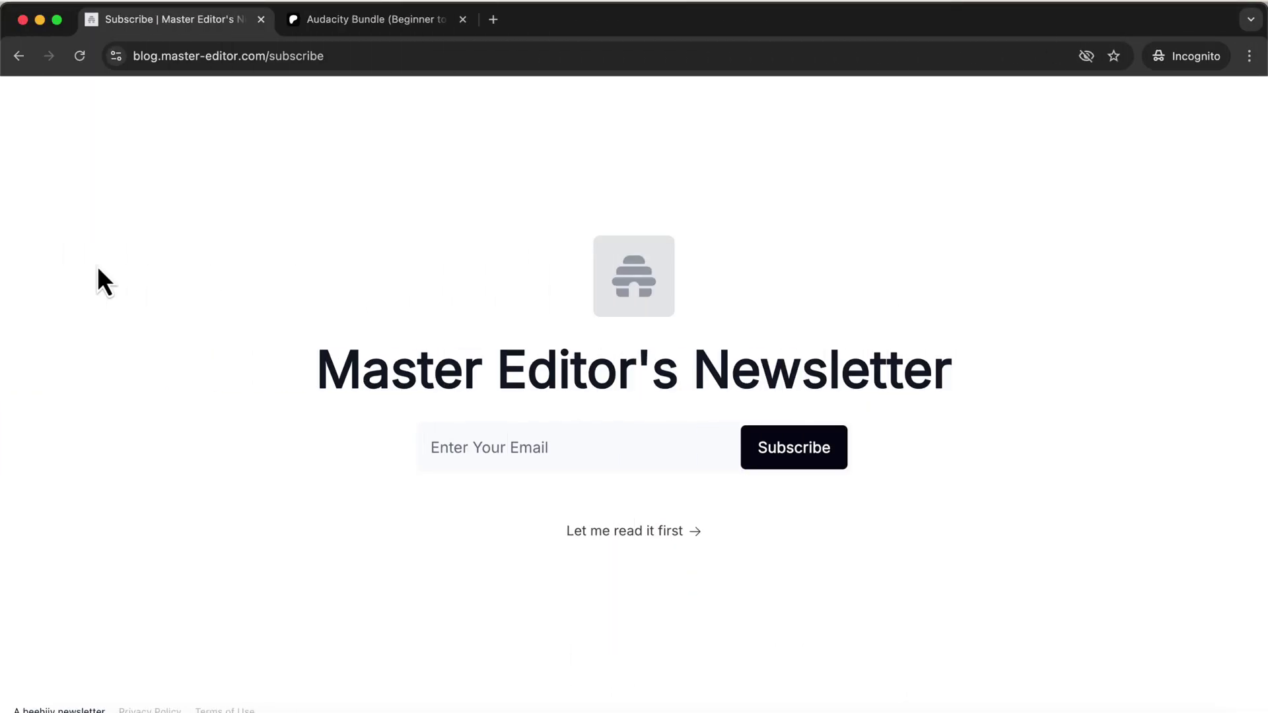
# - Skip the newsletter subscription and follow the course link in the bundle description
pyautogui.click(634, 545)
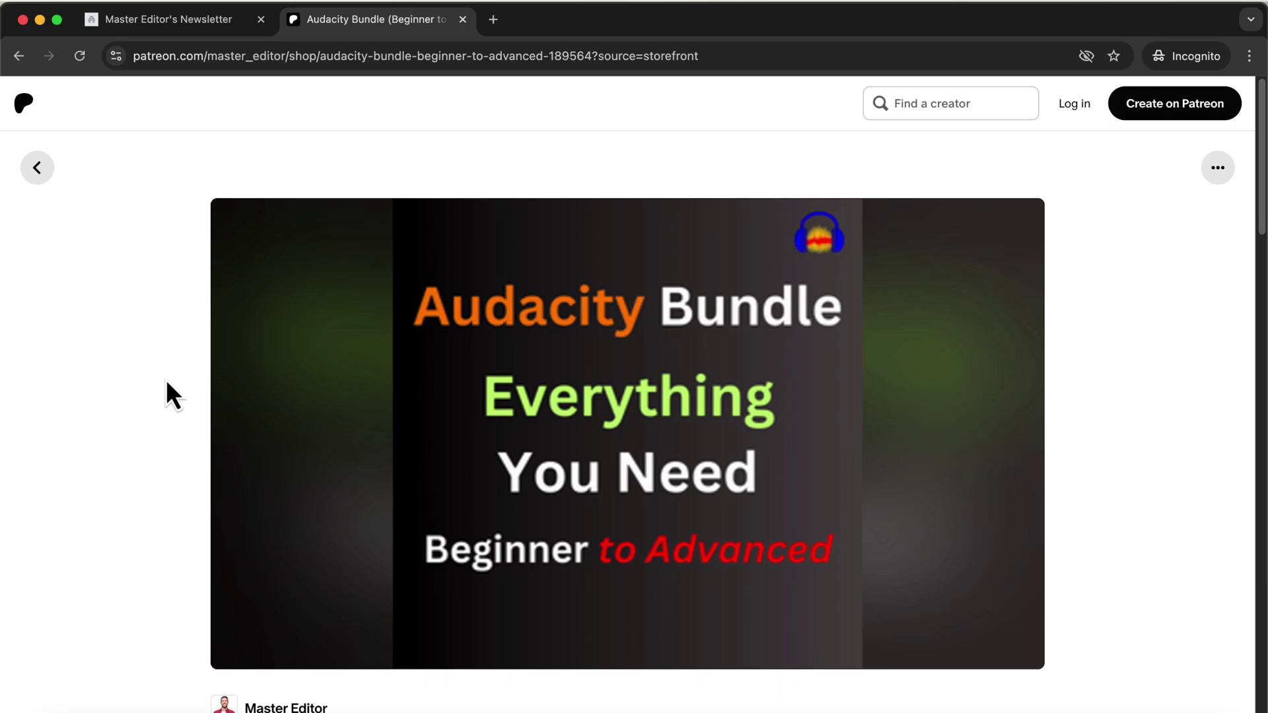
pyautogui.scroll(-5, 167, 382)
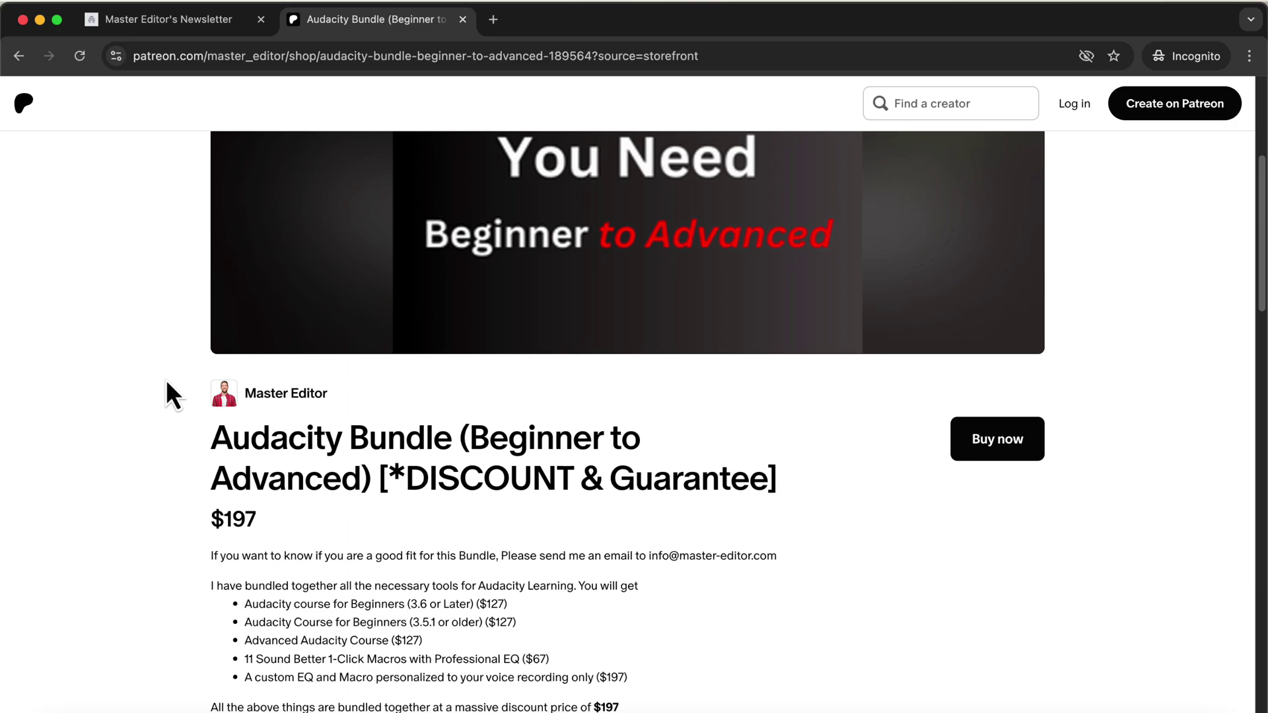
pyautogui.scroll(-5, 165, 379)
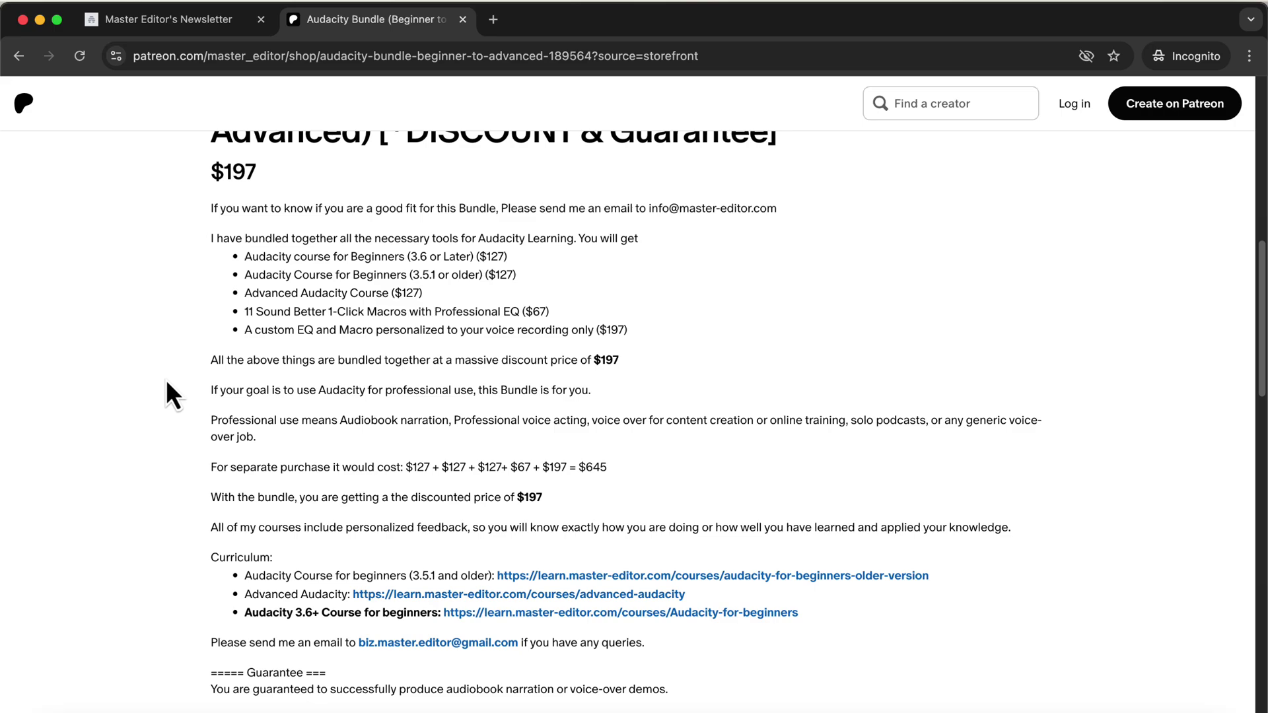
pyautogui.scroll(-3, 167, 382)
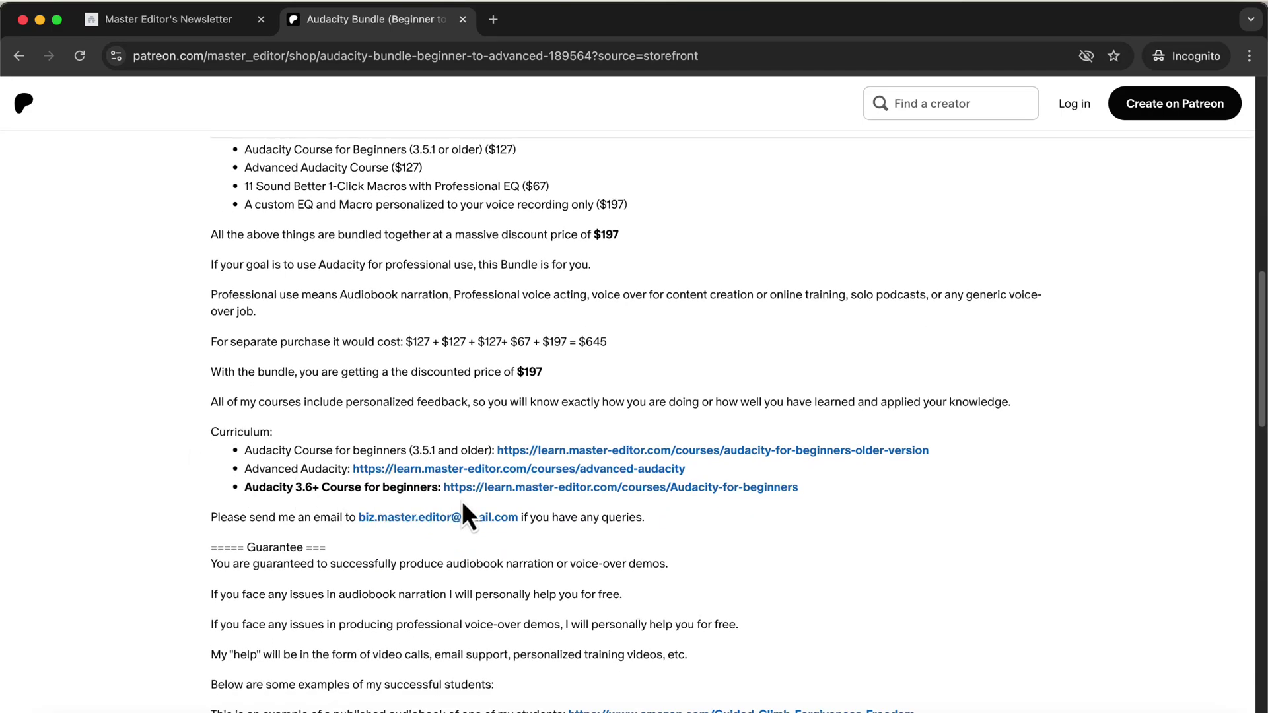
pyautogui.click(494, 490)
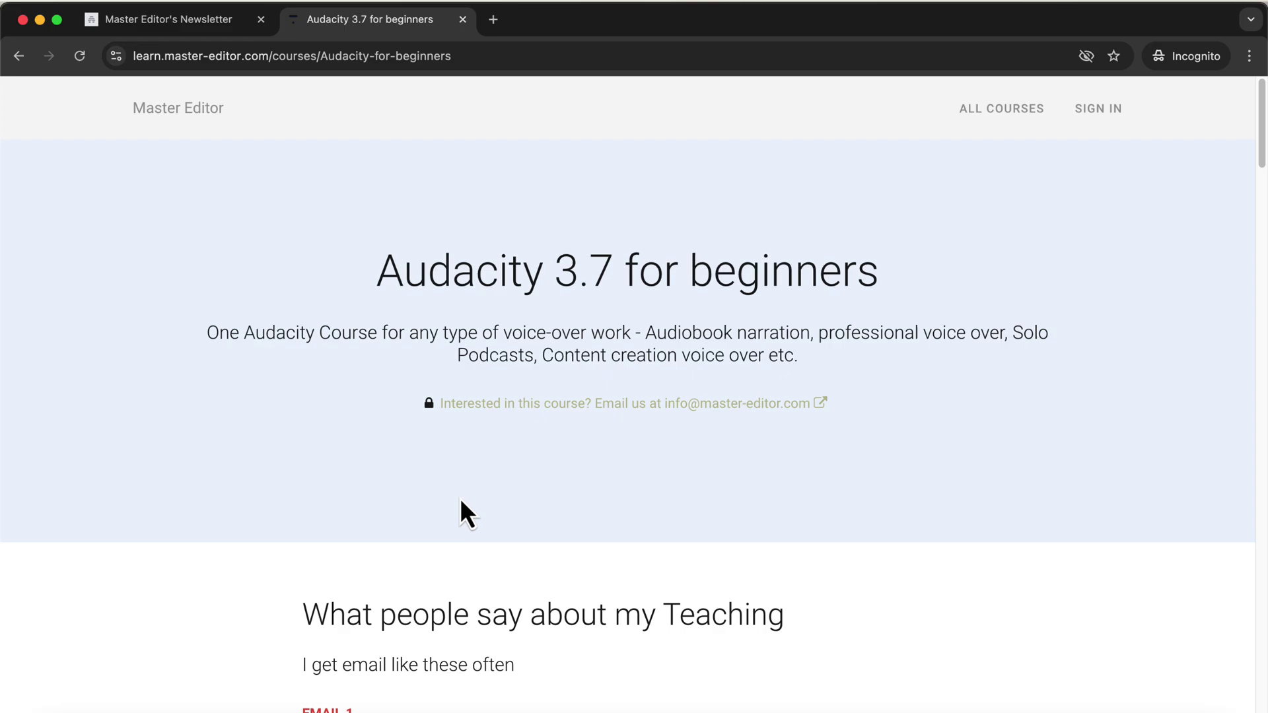
# - Scroll the Audacity 3.7 for beginners course page down to the EMAIL 1–3 testimonials
pyautogui.scroll(-8, 287, 552)
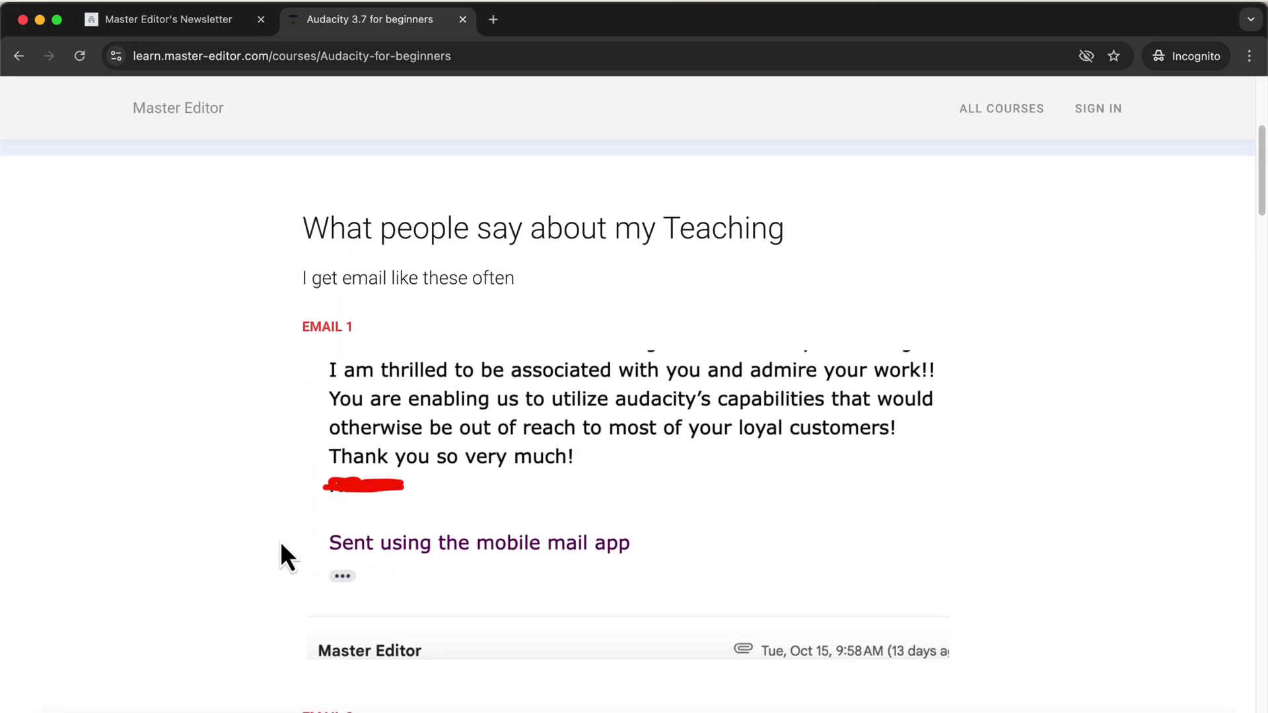
pyautogui.scroll(-1, 281, 544)
pyautogui.scroll(-3, 281, 545)
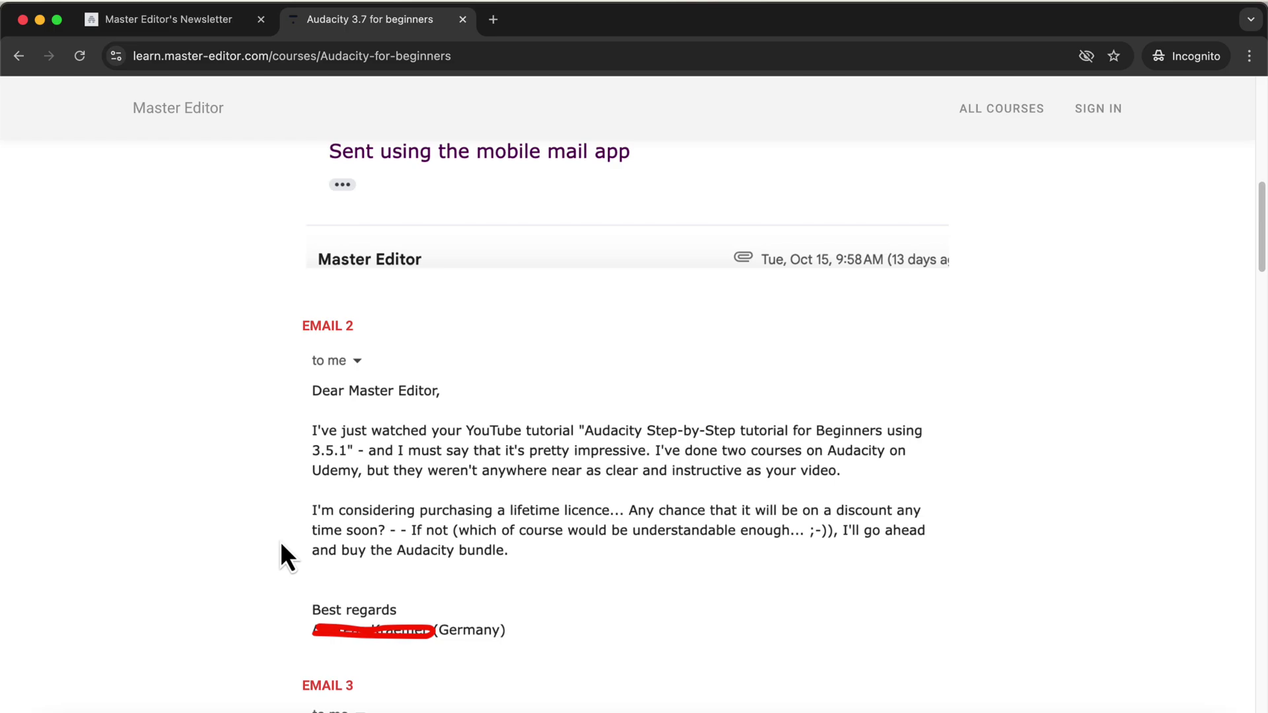
pyautogui.scroll(-5, 281, 545)
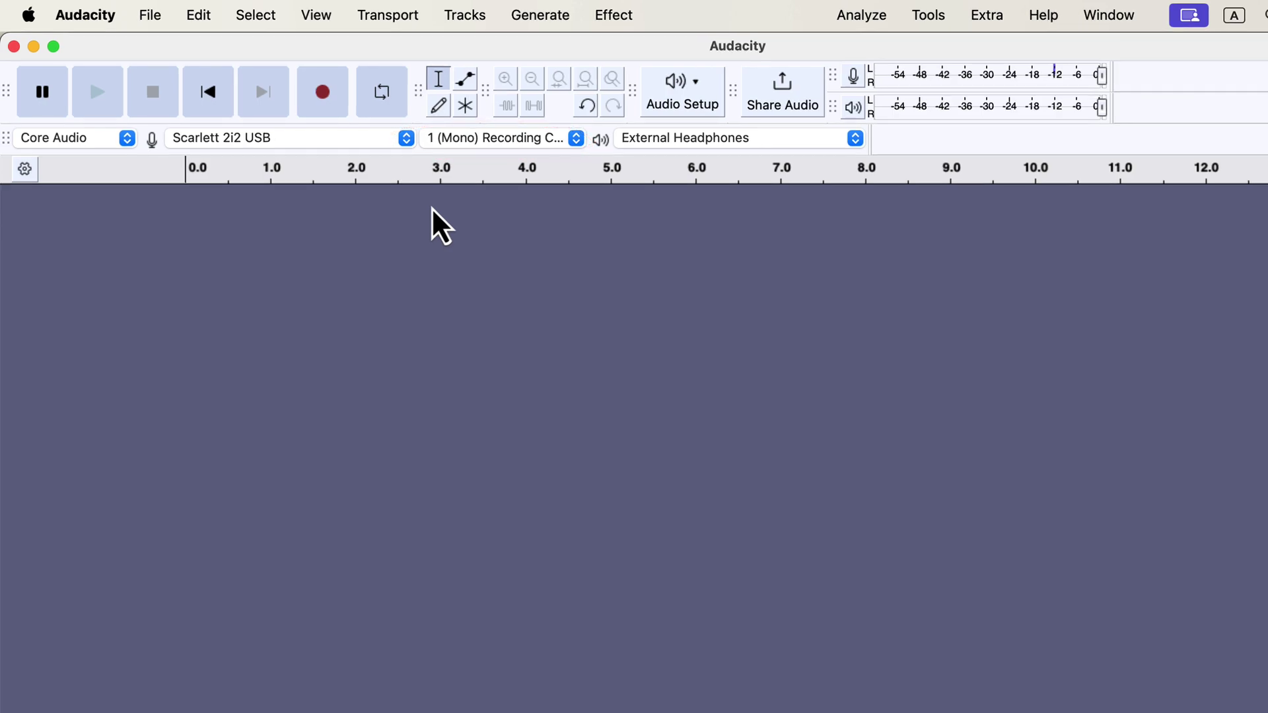
pyautogui.click(500, 141)
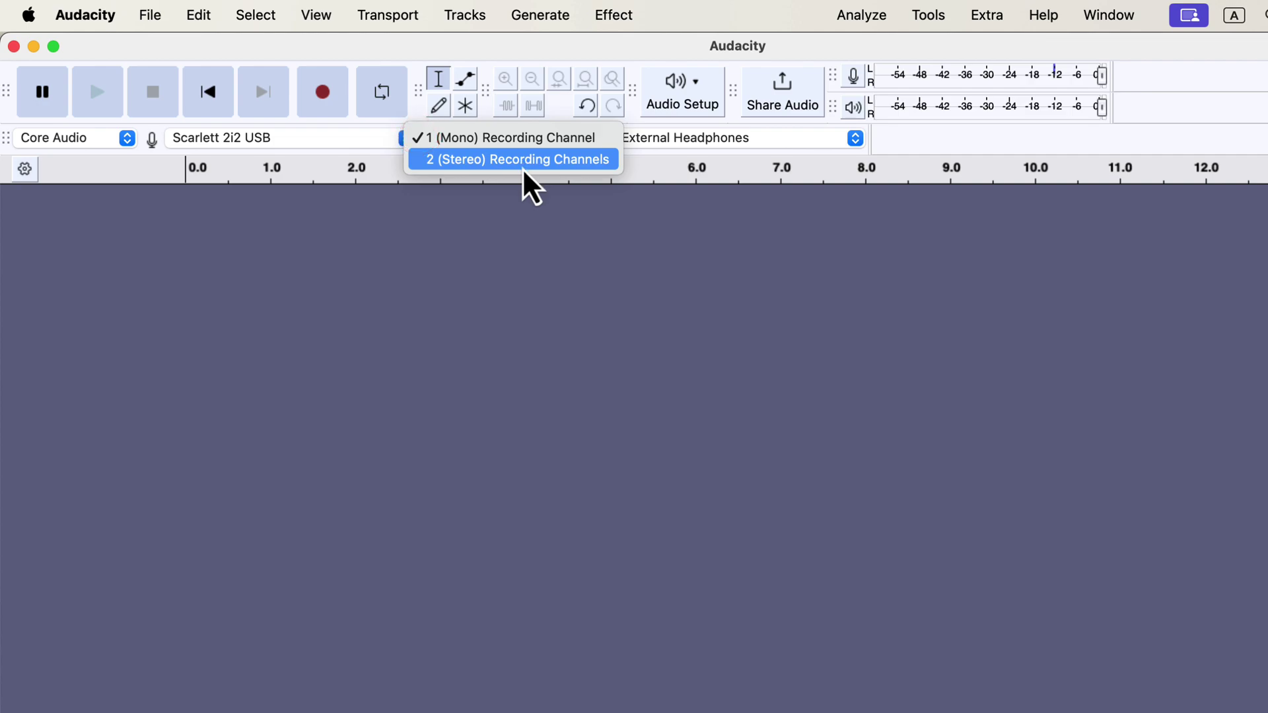
pyautogui.click(527, 211)
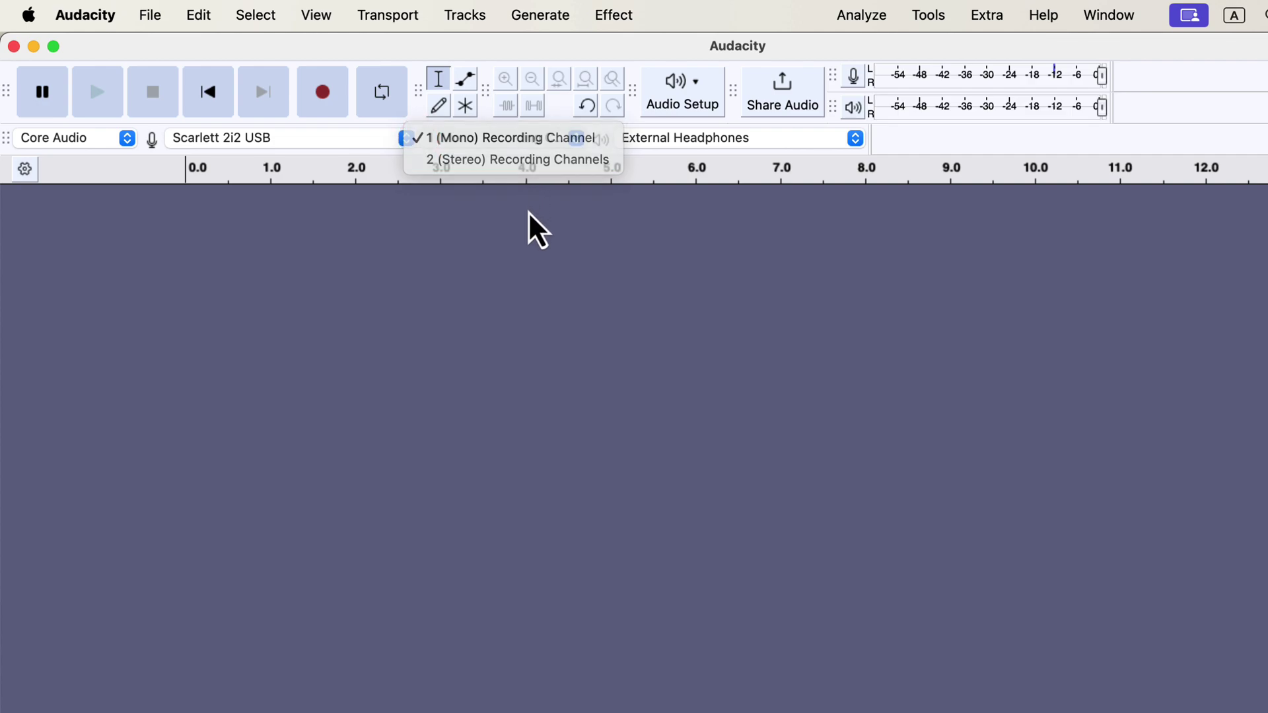
# - Open the Audio Setup menu to view its host, playback, recording device and channel options
pyautogui.click(674, 84)
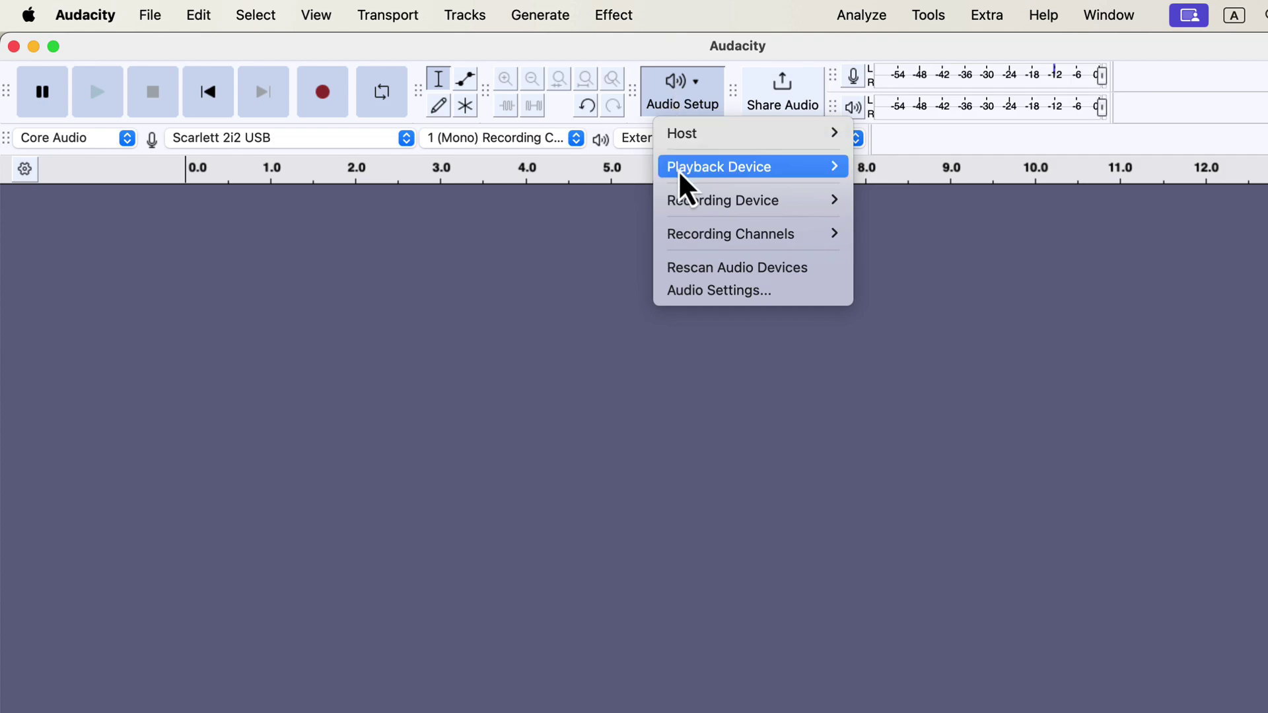
pyautogui.moveTo(691, 239)
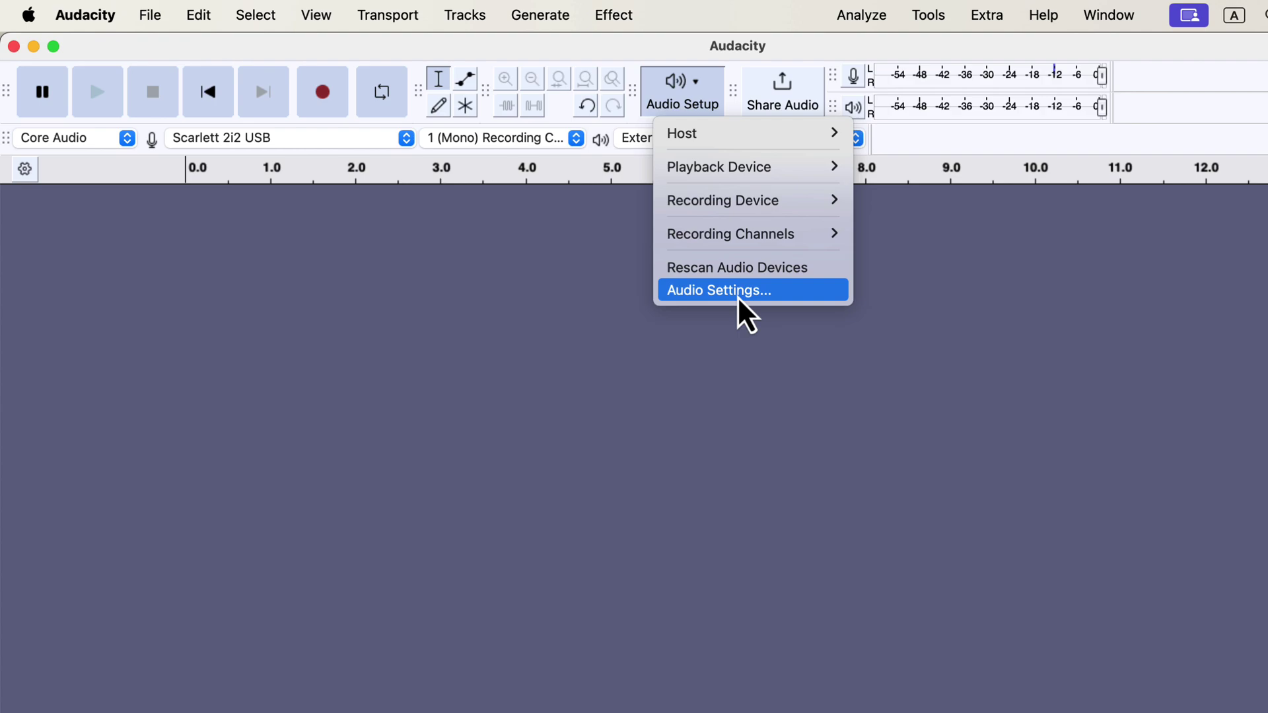
# - In Audio Settings, keep the 44100 Hz project rate and 32-bit float format, then confirm
pyautogui.click(786, 297)
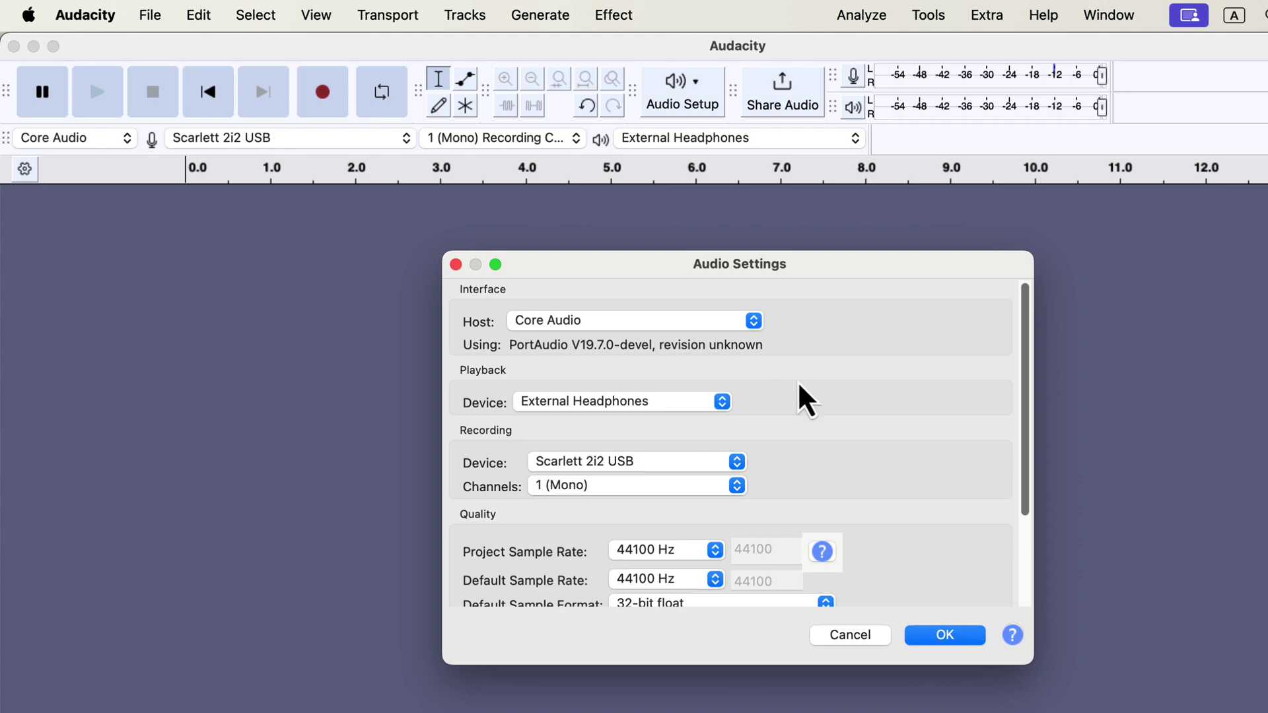
pyautogui.scroll(-5, 851, 424)
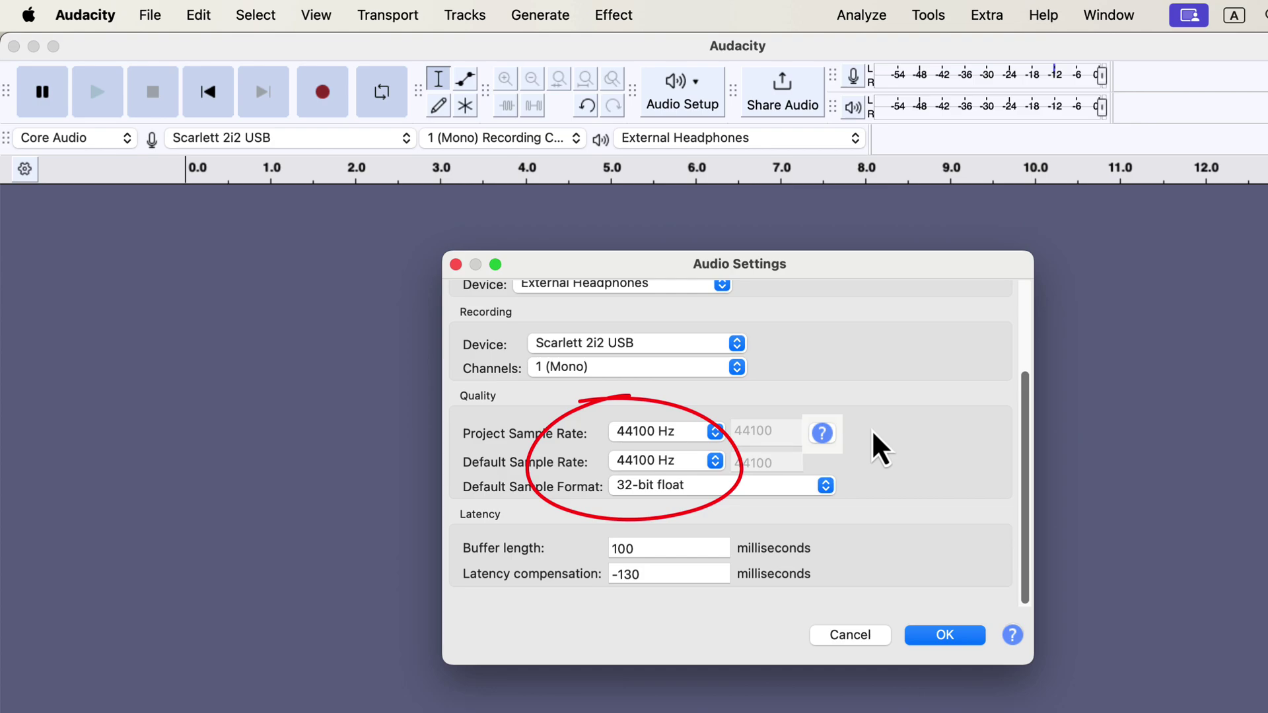
pyautogui.click(662, 438)
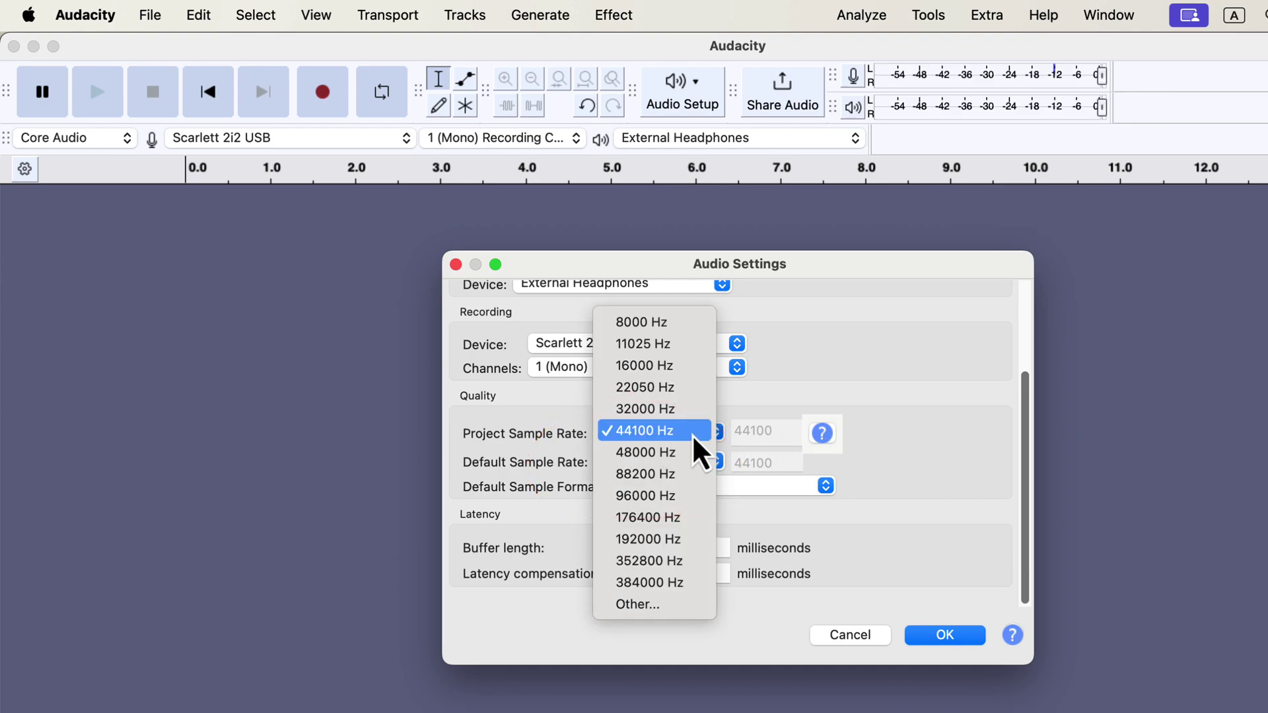
pyautogui.click(693, 437)
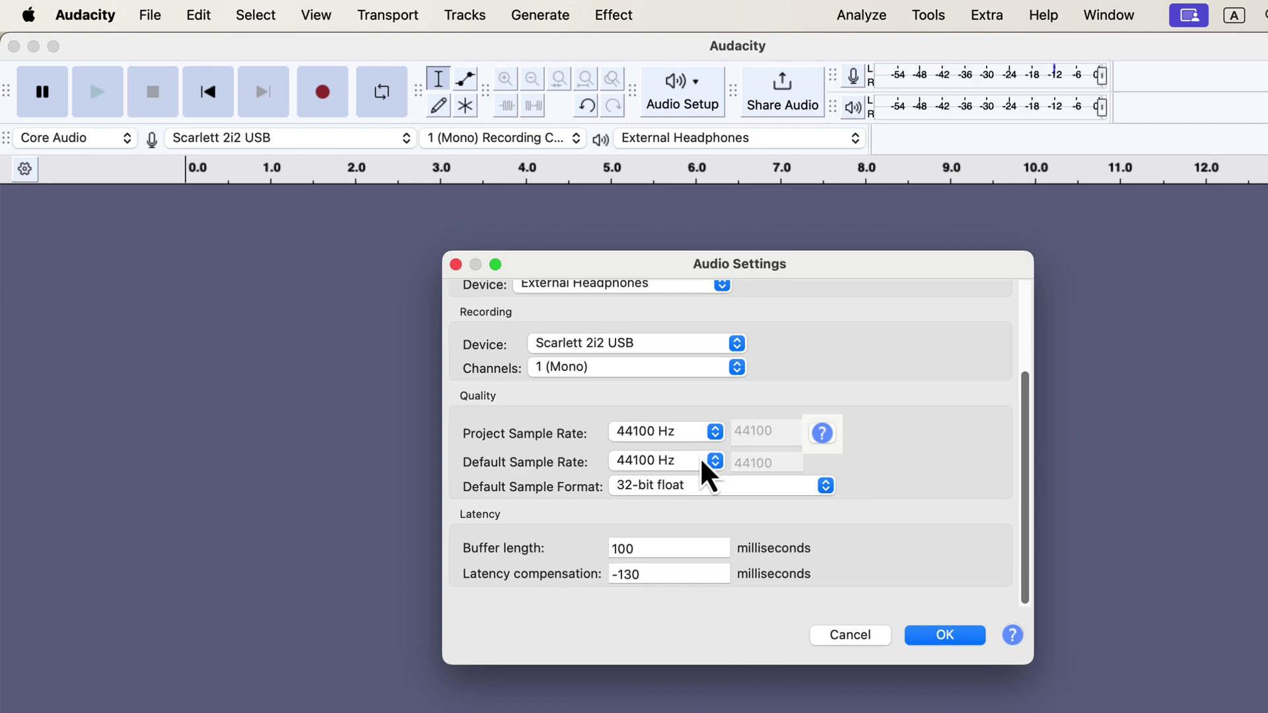
pyautogui.click(715, 494)
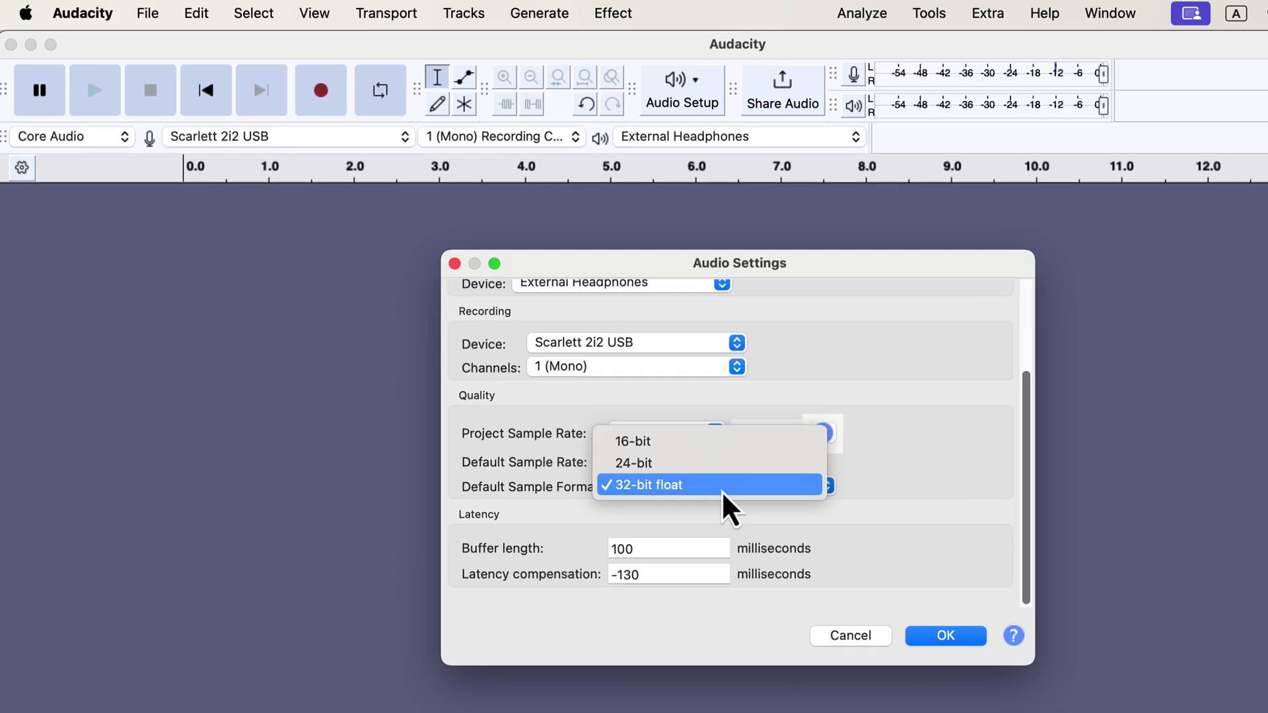
pyautogui.click(723, 494)
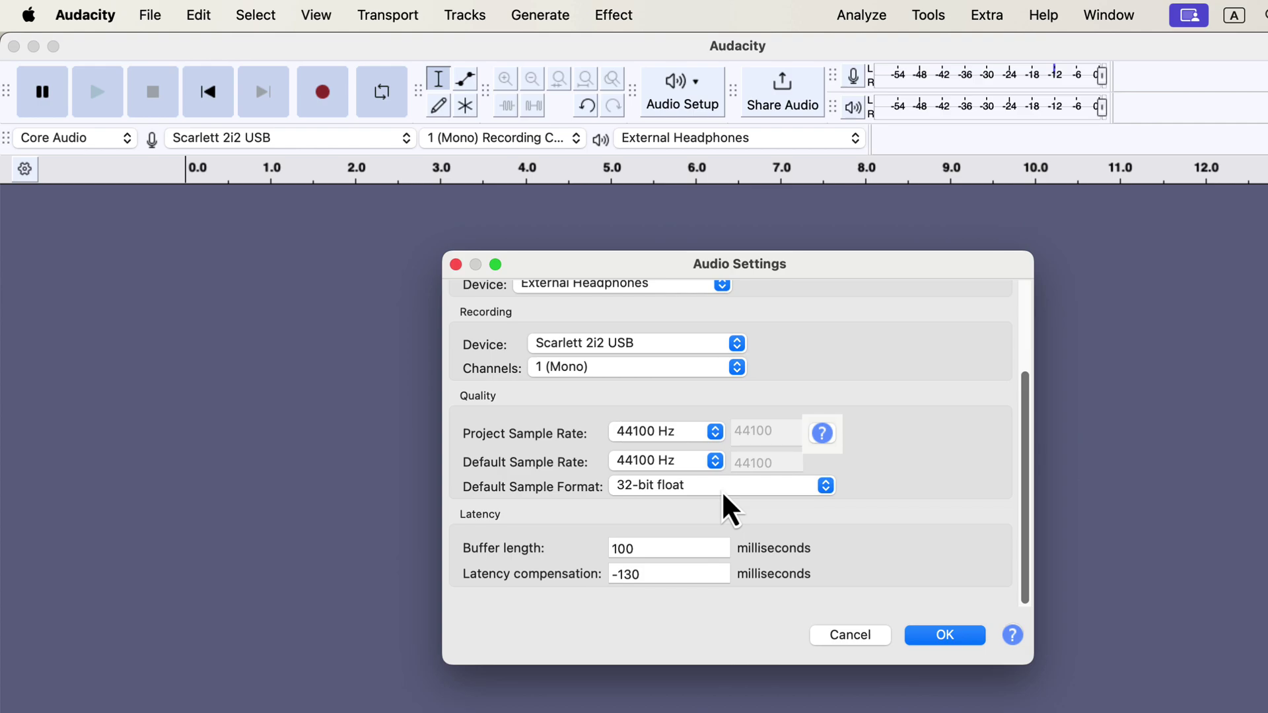
pyautogui.click(943, 634)
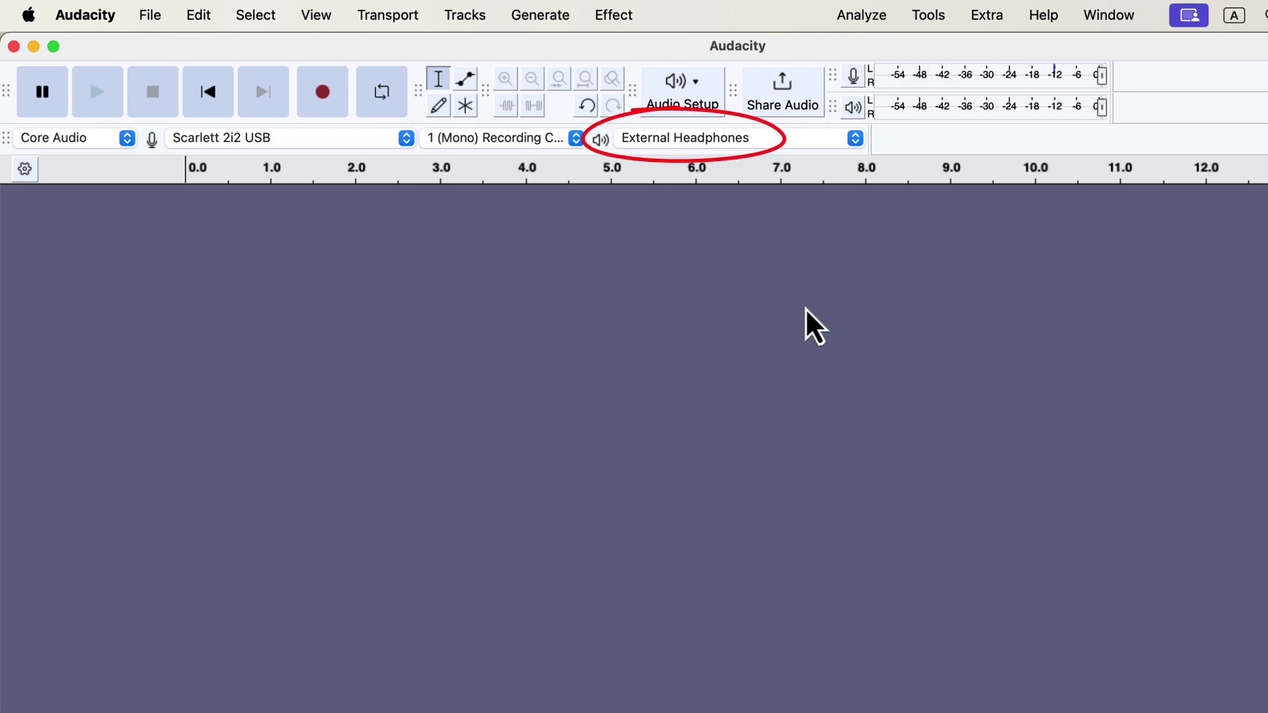
pyautogui.click(743, 145)
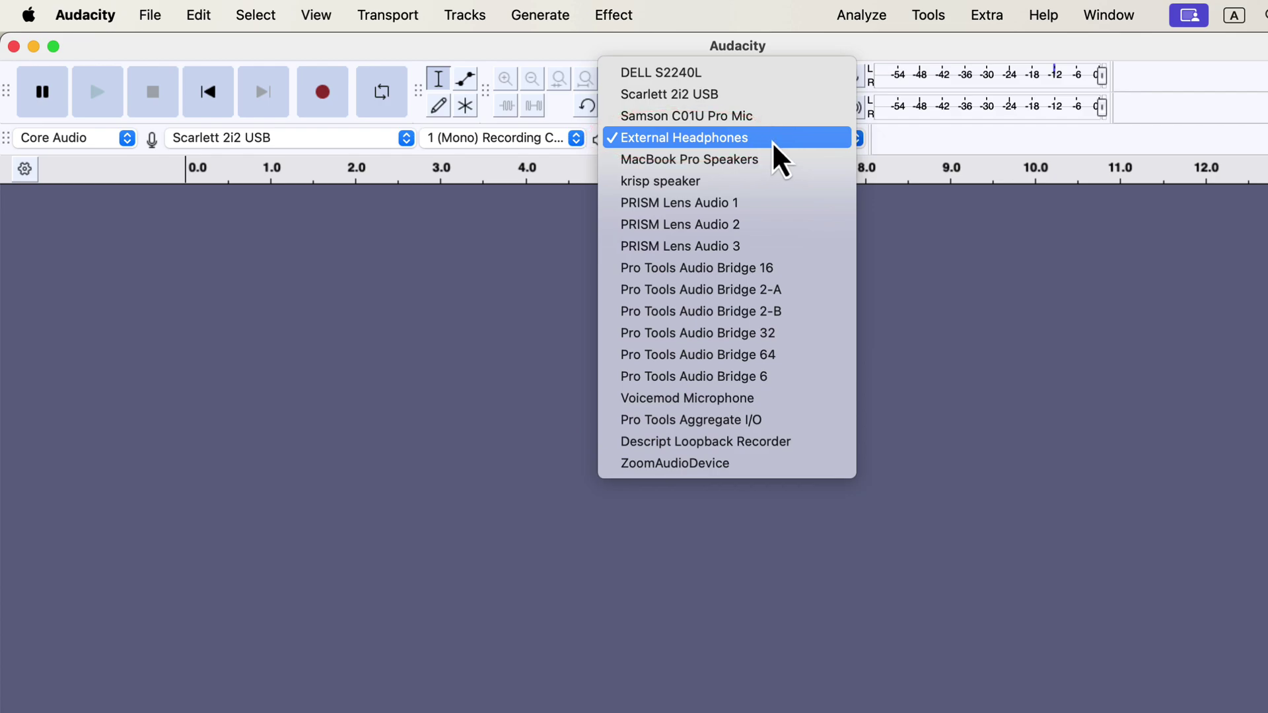
pyautogui.click(886, 140)
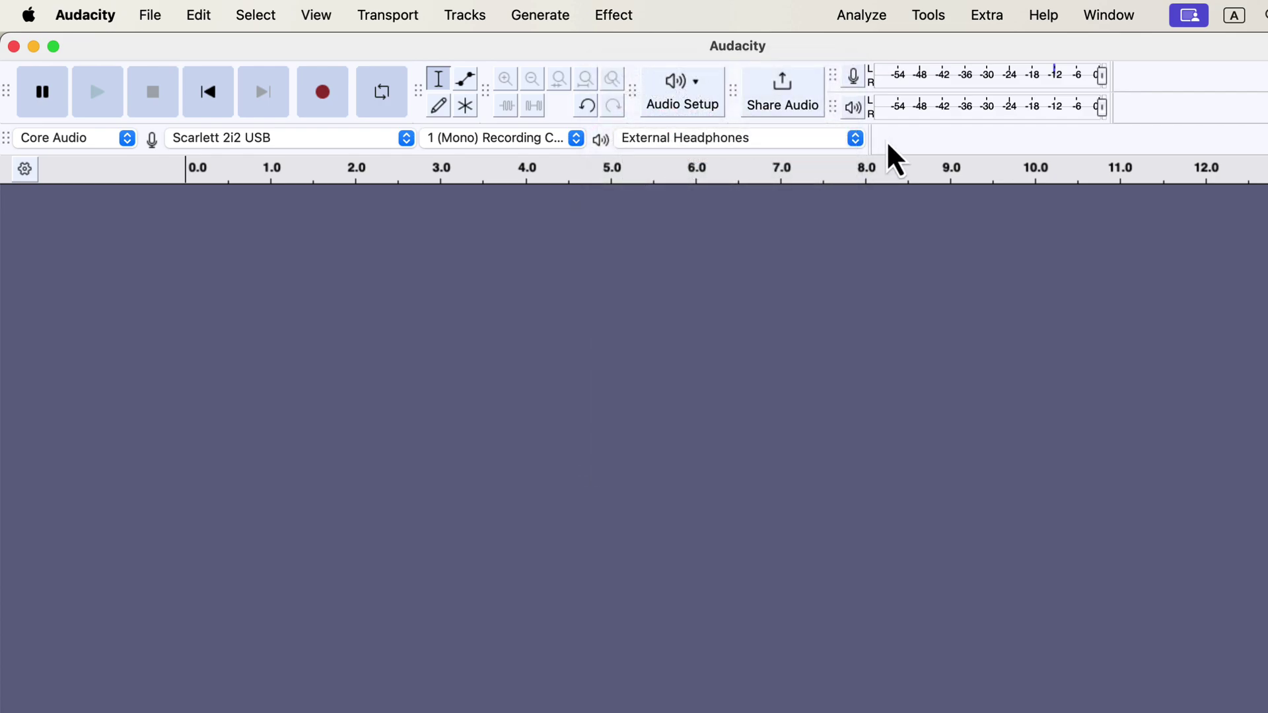
pyautogui.click(702, 103)
pyautogui.moveTo(702, 170)
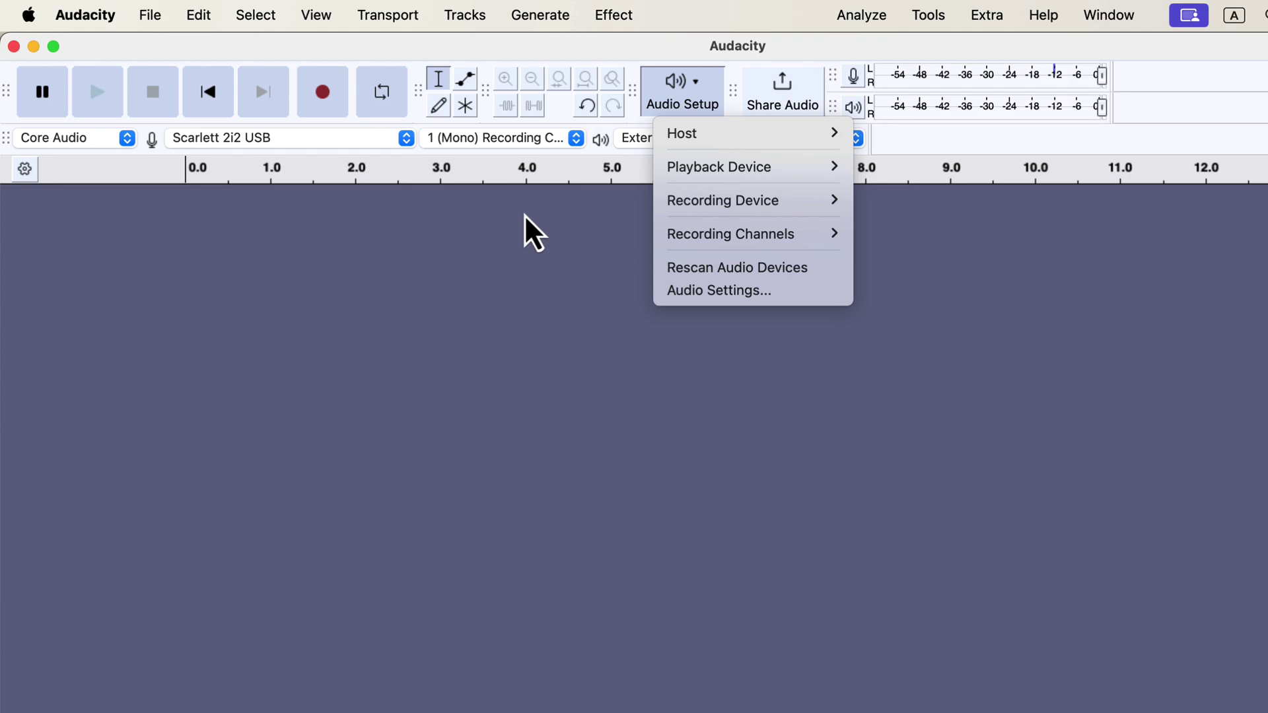
pyautogui.click(525, 215)
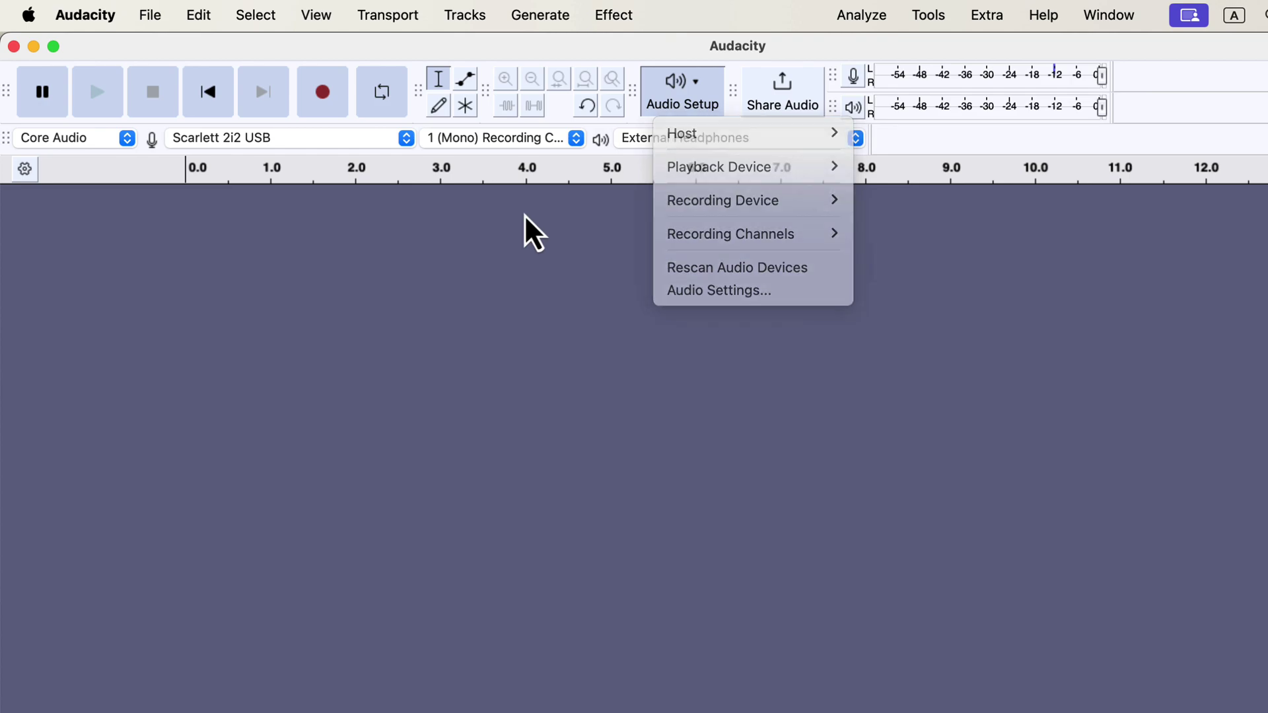
pyautogui.click(388, 14)
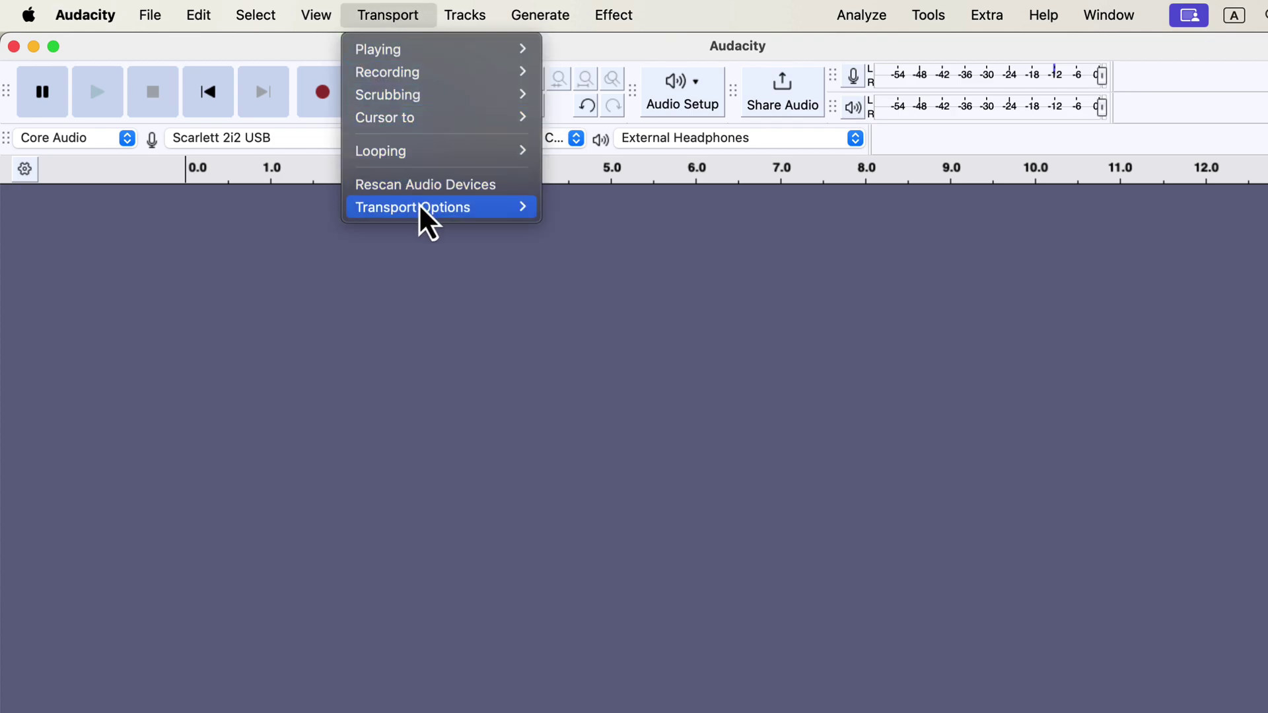
pyautogui.moveTo(423, 209)
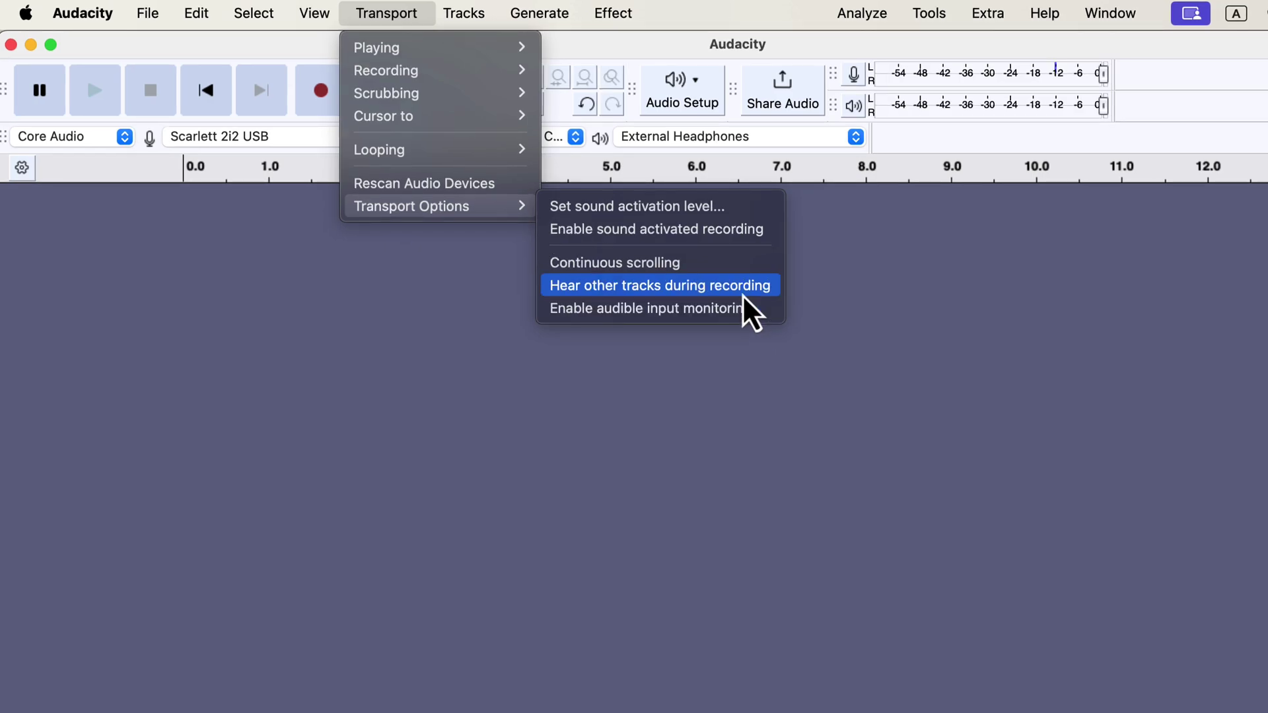
pyautogui.click(834, 273)
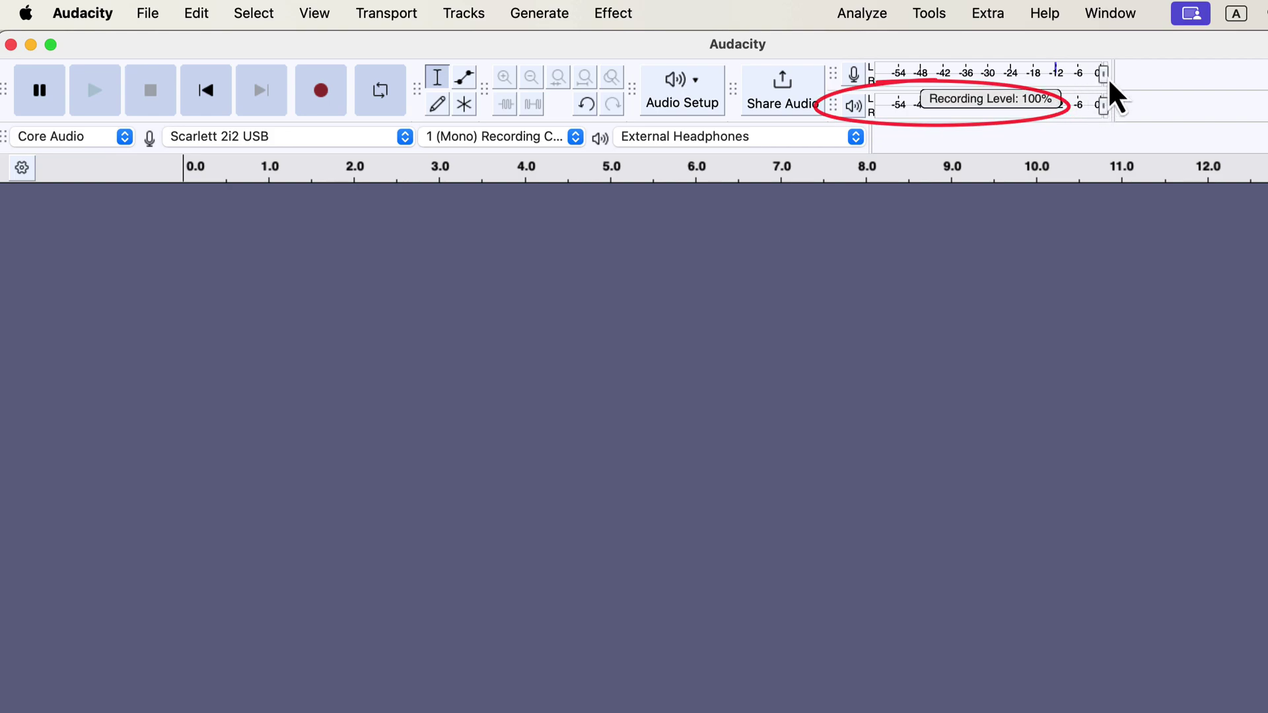
# - Drag both level meters wider across the toolbar, then set and confirm a 100% recording level
pyautogui.moveTo(1114, 75); pyautogui.dragTo(1267, 76)
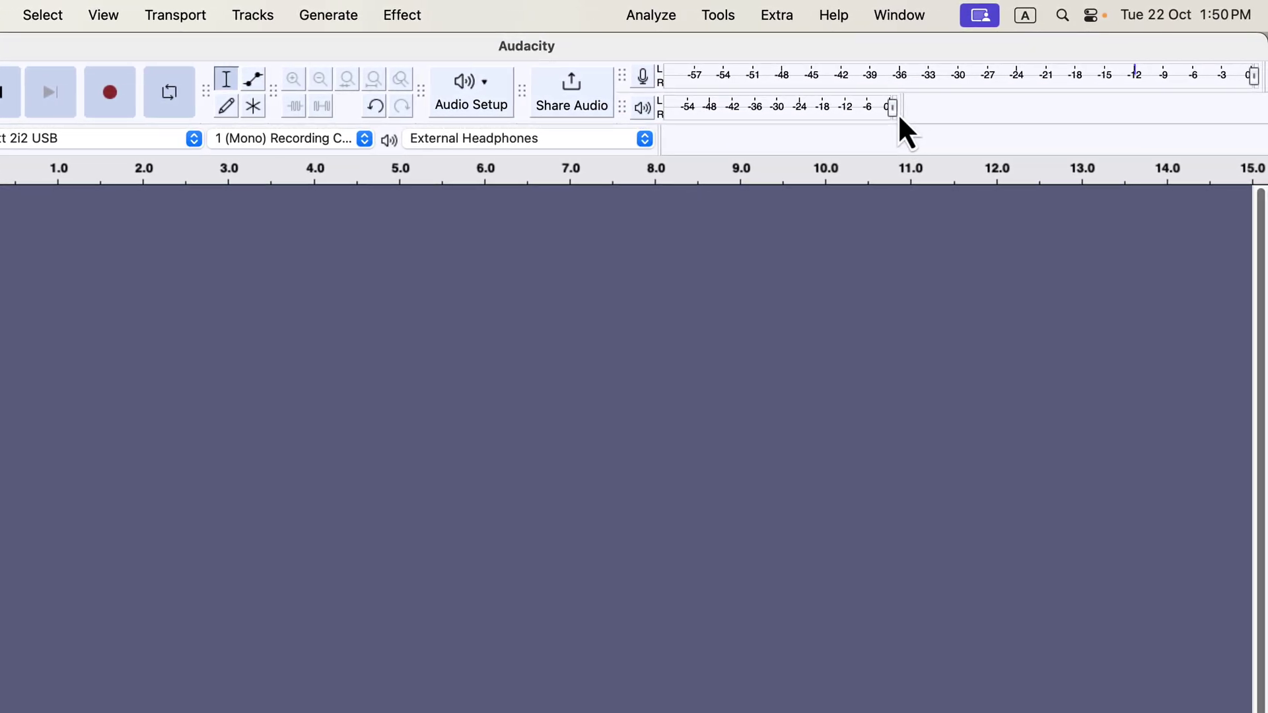
pyautogui.moveTo(1070, 107); pyautogui.dragTo(1257, 103)
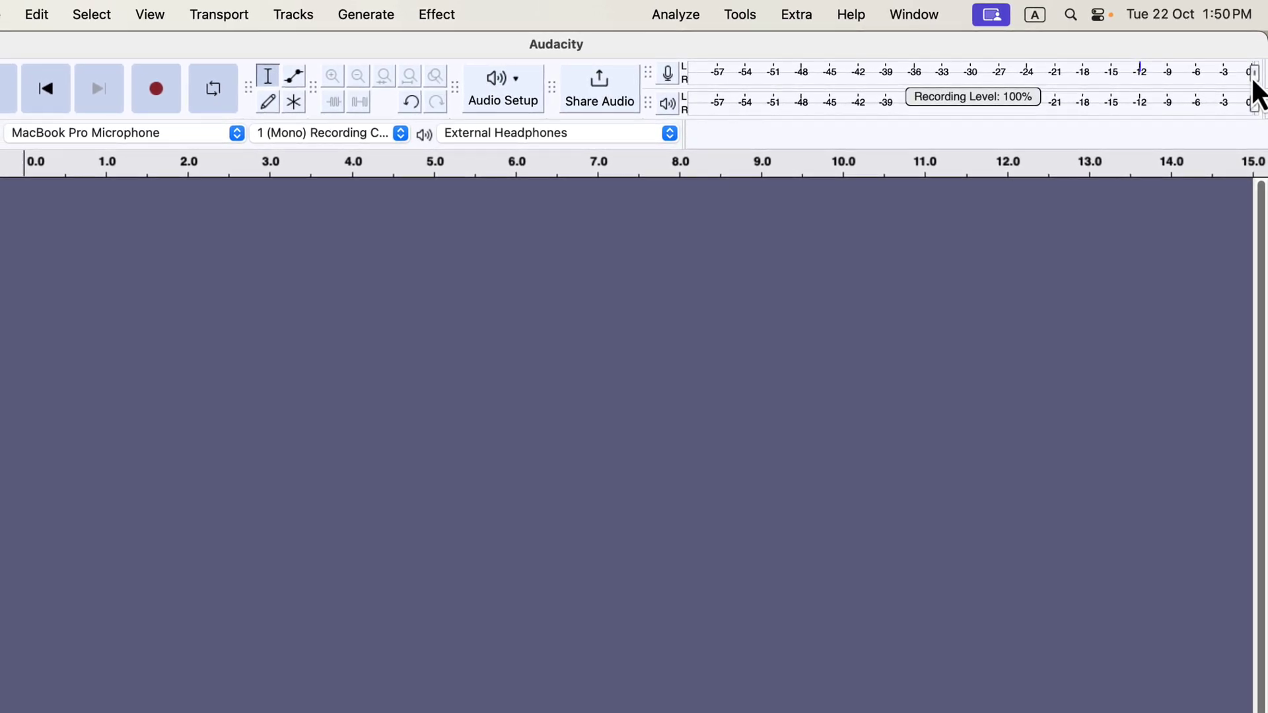
pyautogui.moveTo(1236, 81); pyautogui.dragTo(976, 86)
pyautogui.doubleClick(1146, 81)
pyautogui.moveTo(1012, 148); pyautogui.dragTo(1130, 153)
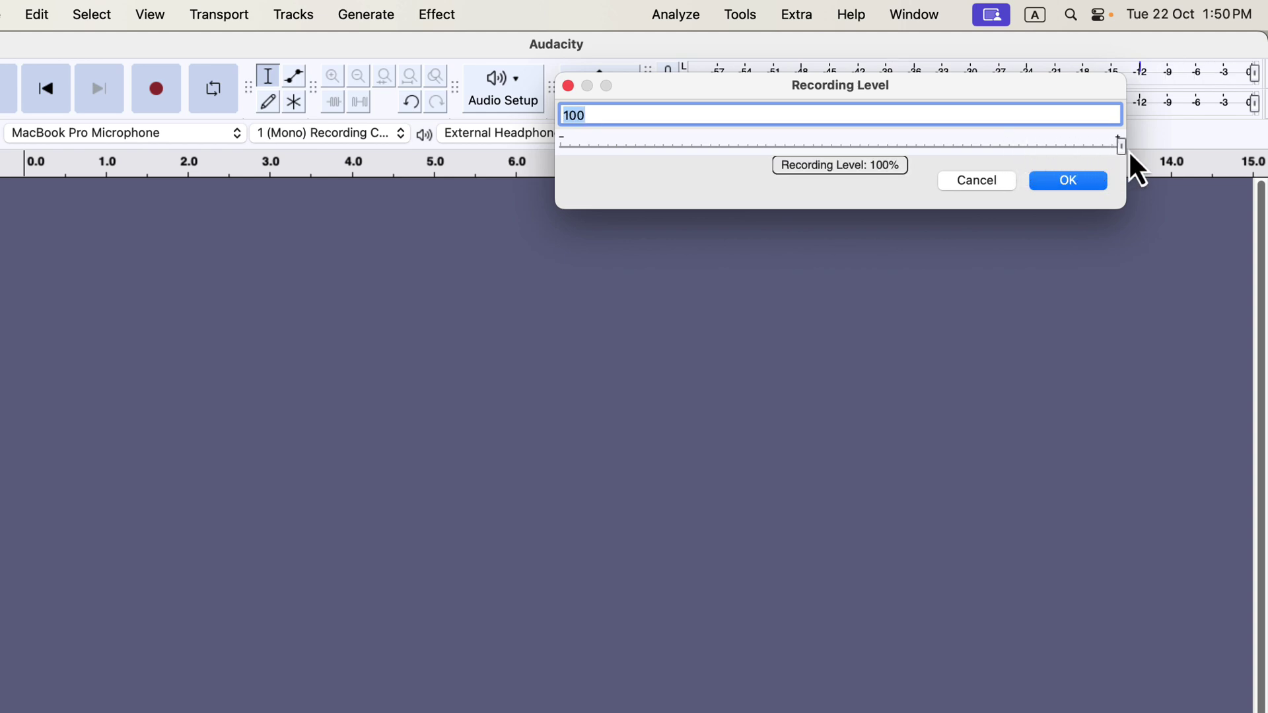
pyautogui.click(1075, 184)
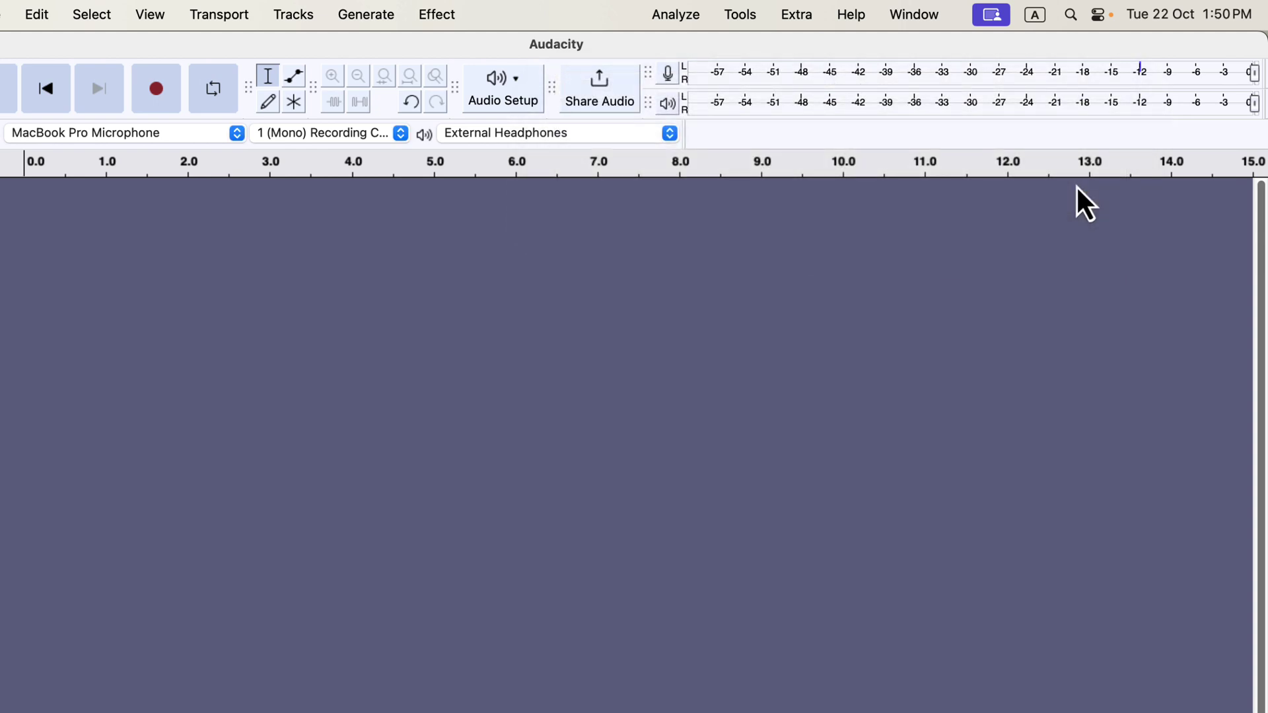
# - Enable silent monitoring from the recording meter menu, then choose Disable Silent Monitoring
pyautogui.click(668, 74)
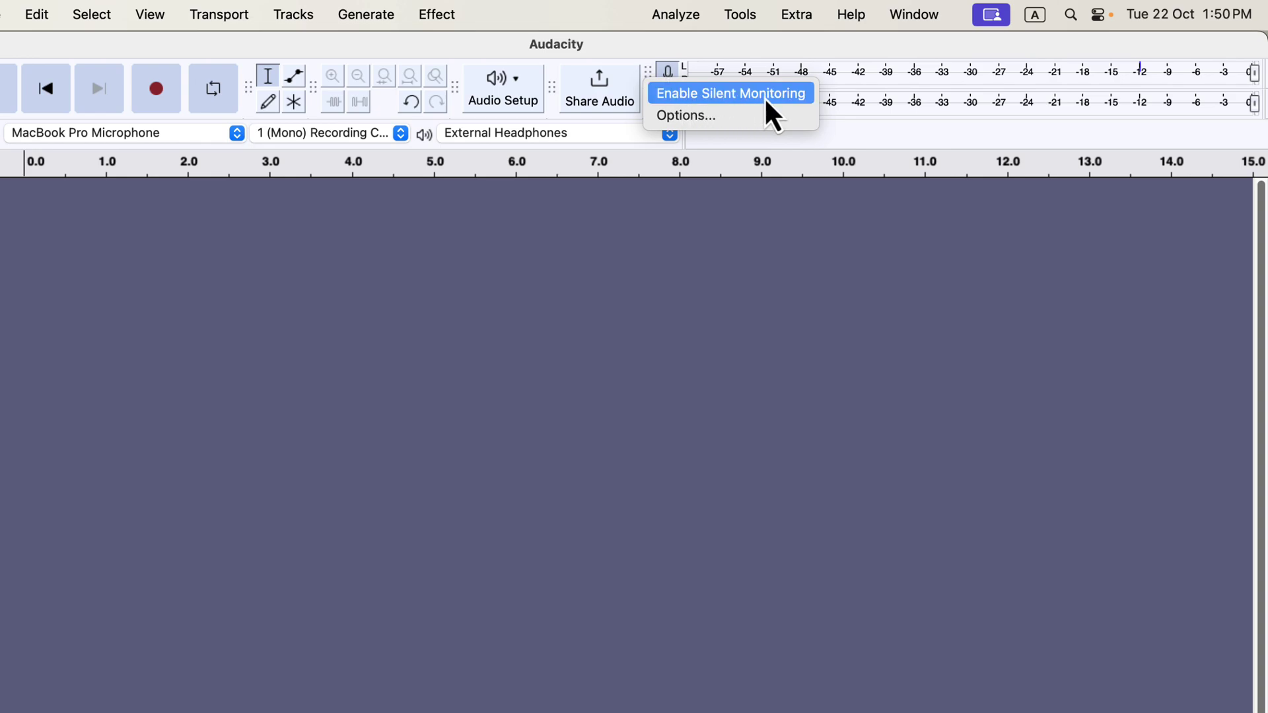
pyautogui.click(809, 97)
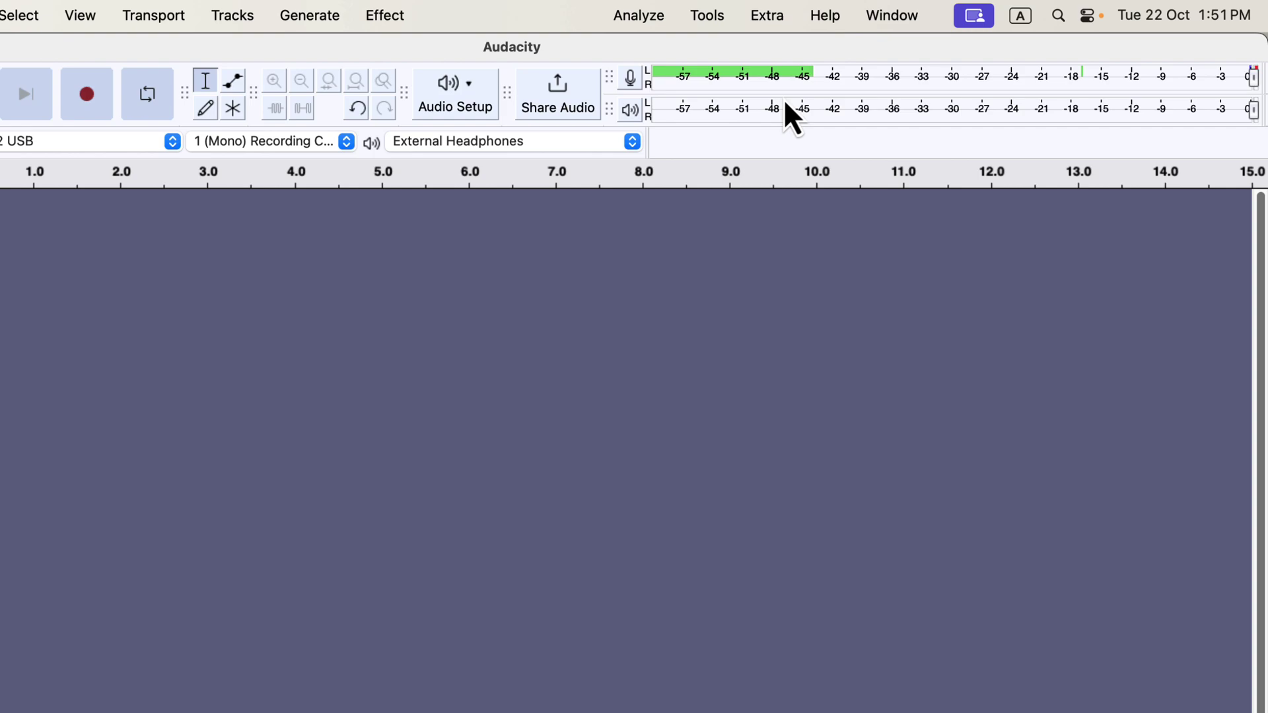
pyautogui.click(630, 80)
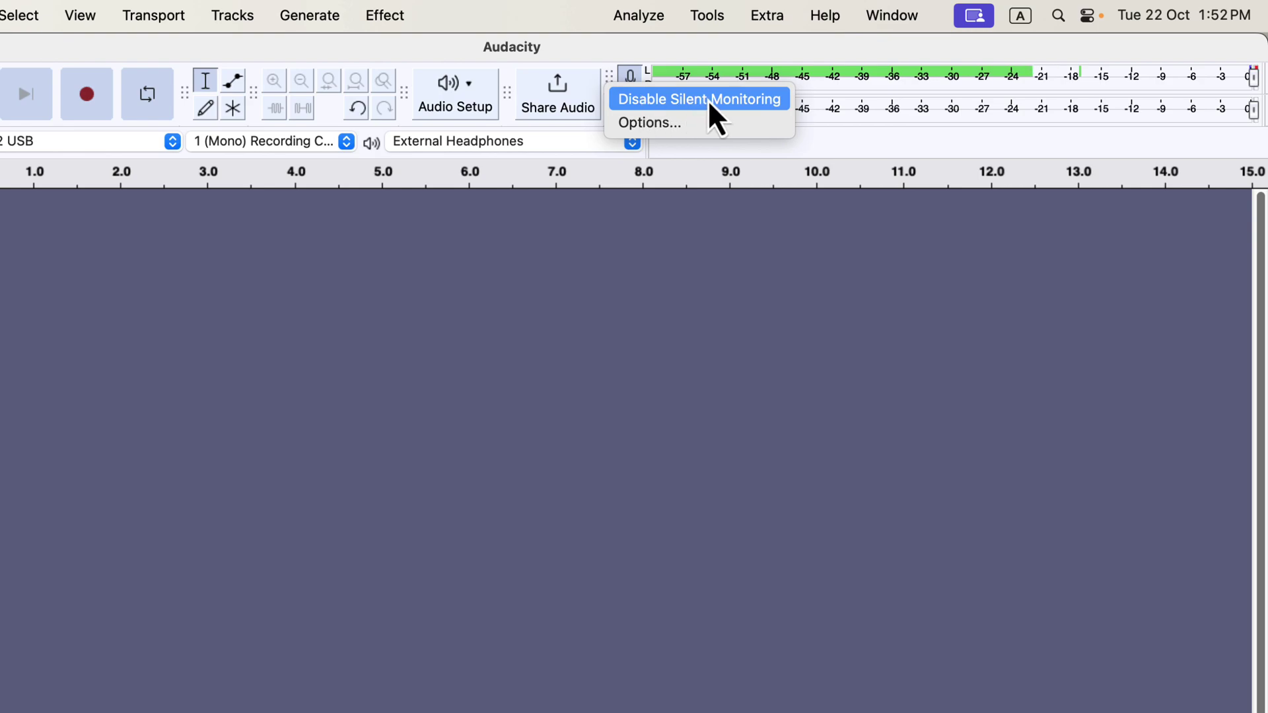
pyautogui.click(727, 100)
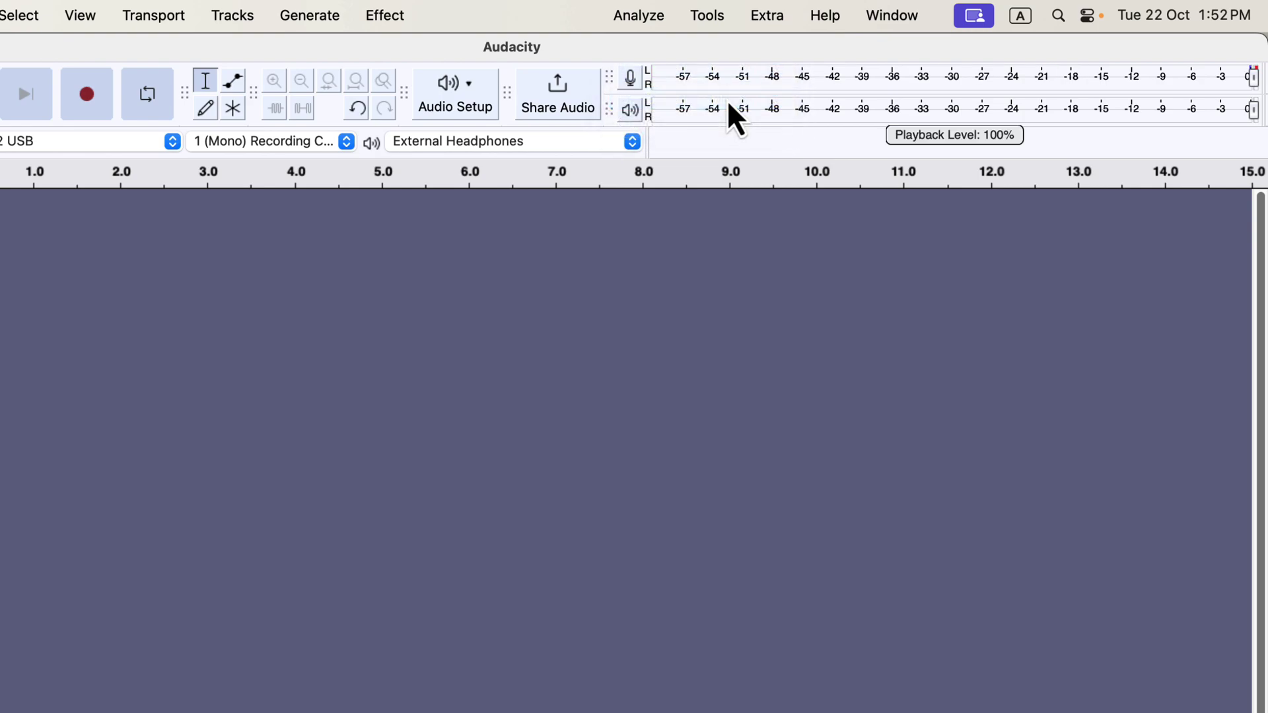
# - Record a roughly 28-second voice take onto Audio 1, then scroll the timeline back to 0 s
pyautogui.click(85, 94)
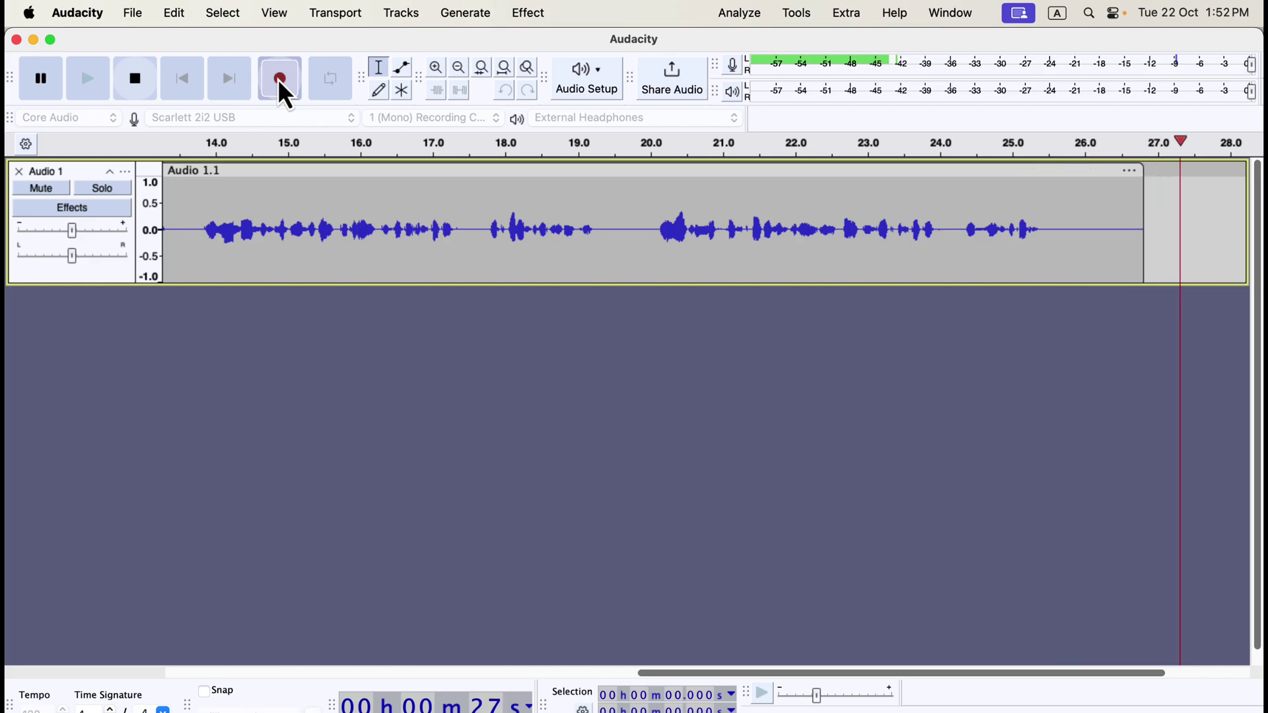
pyautogui.click(138, 79)
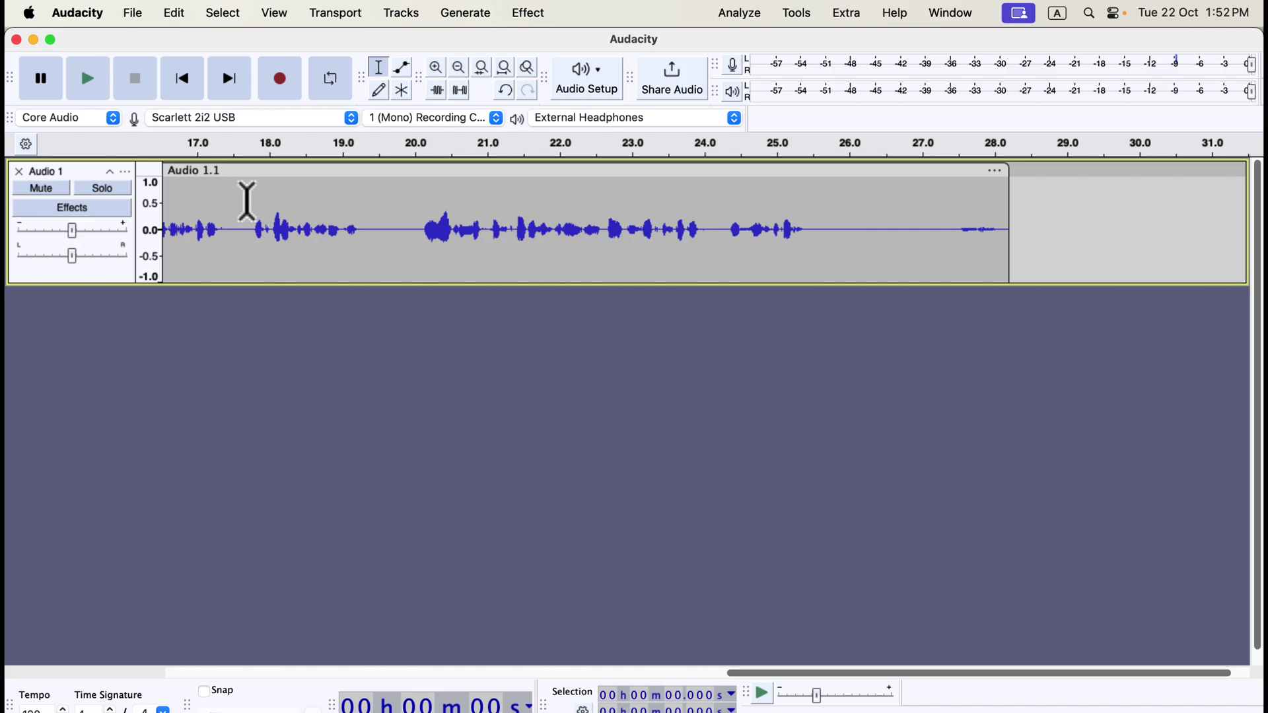
pyautogui.hscroll(-4, 256, 203)
pyautogui.hscroll(-4, 257, 203)
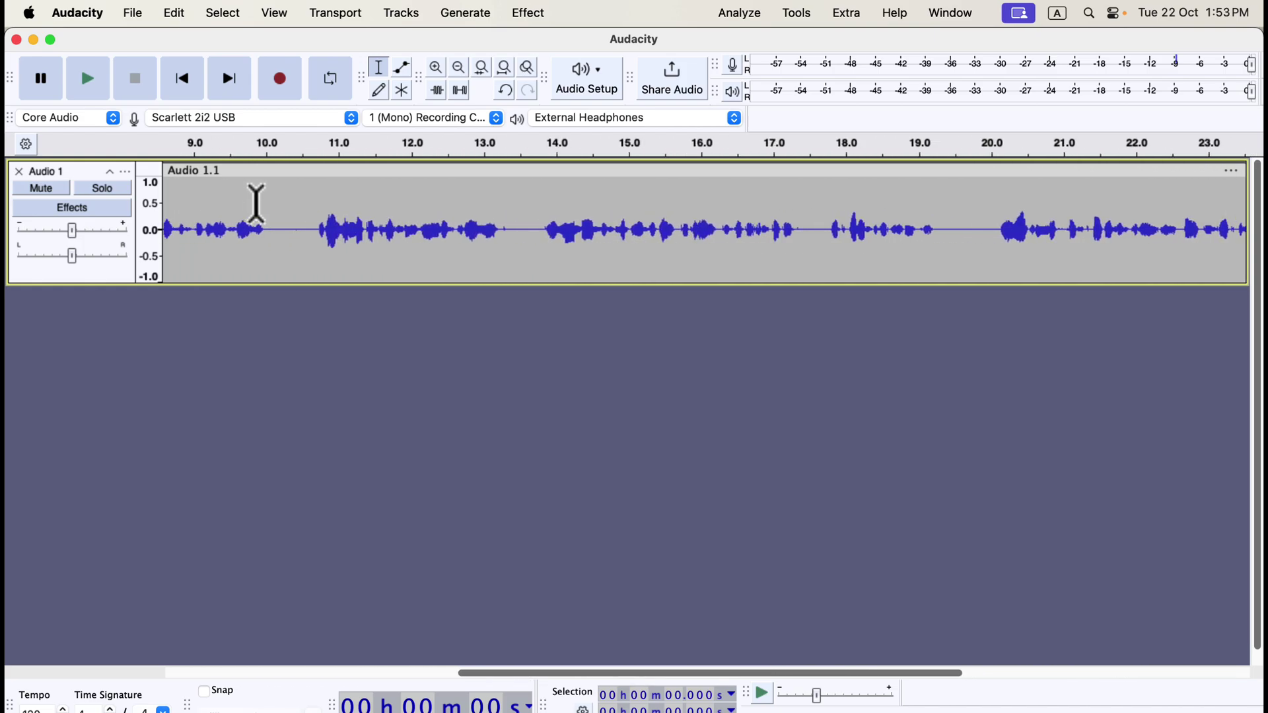
pyautogui.hscroll(-7, 257, 204)
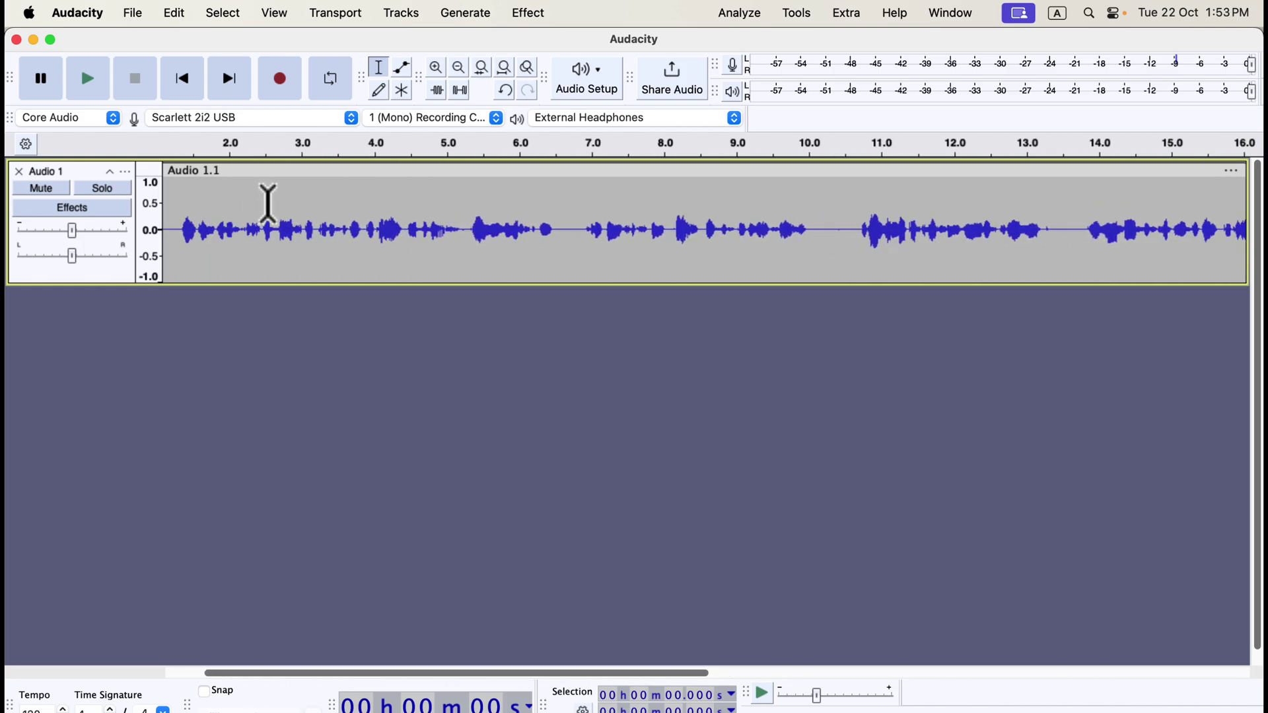
pyautogui.hscroll(-1, 268, 204)
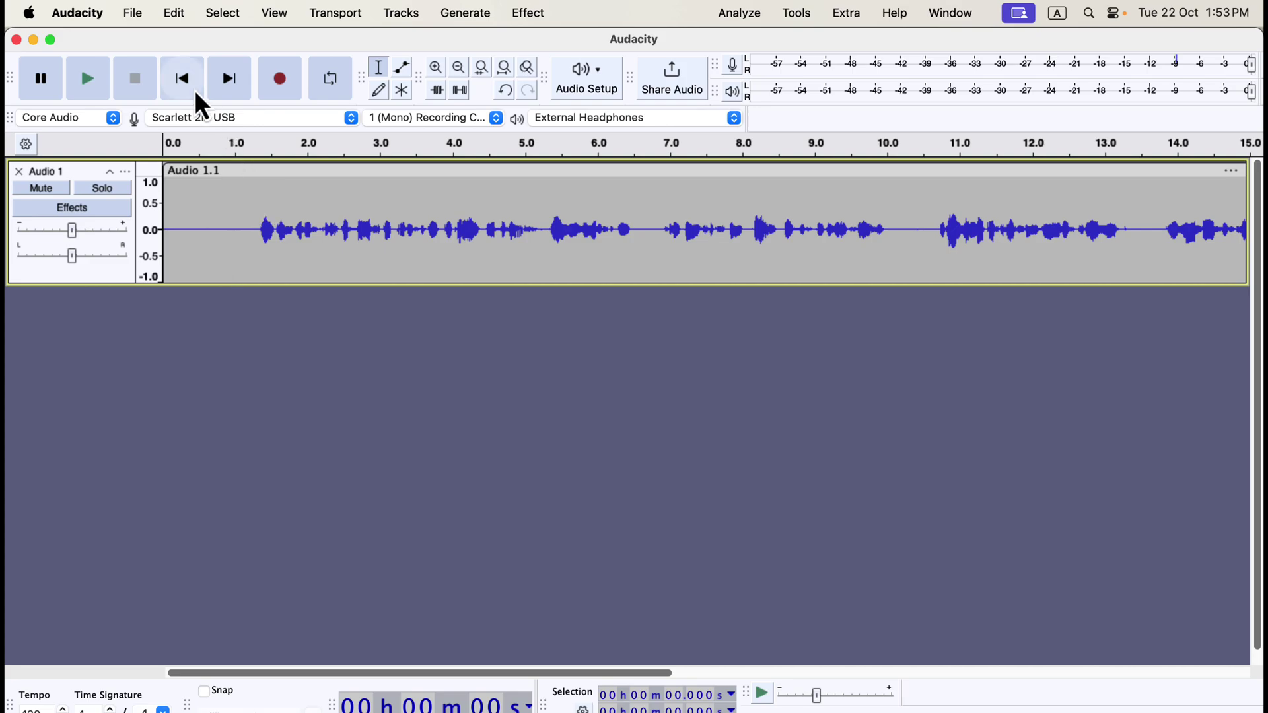
# - Use File > Save Project, then choose Save to computer instead of the cloud
pyautogui.click(138, 15)
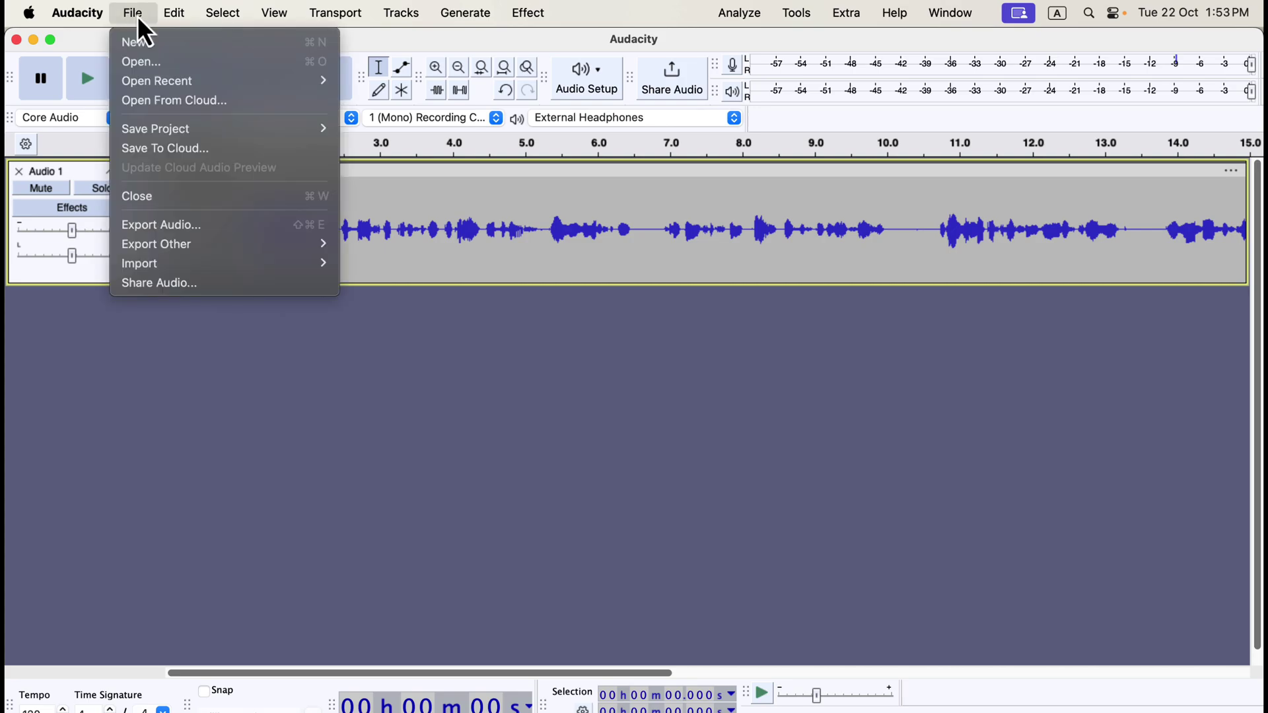
pyautogui.moveTo(143, 129)
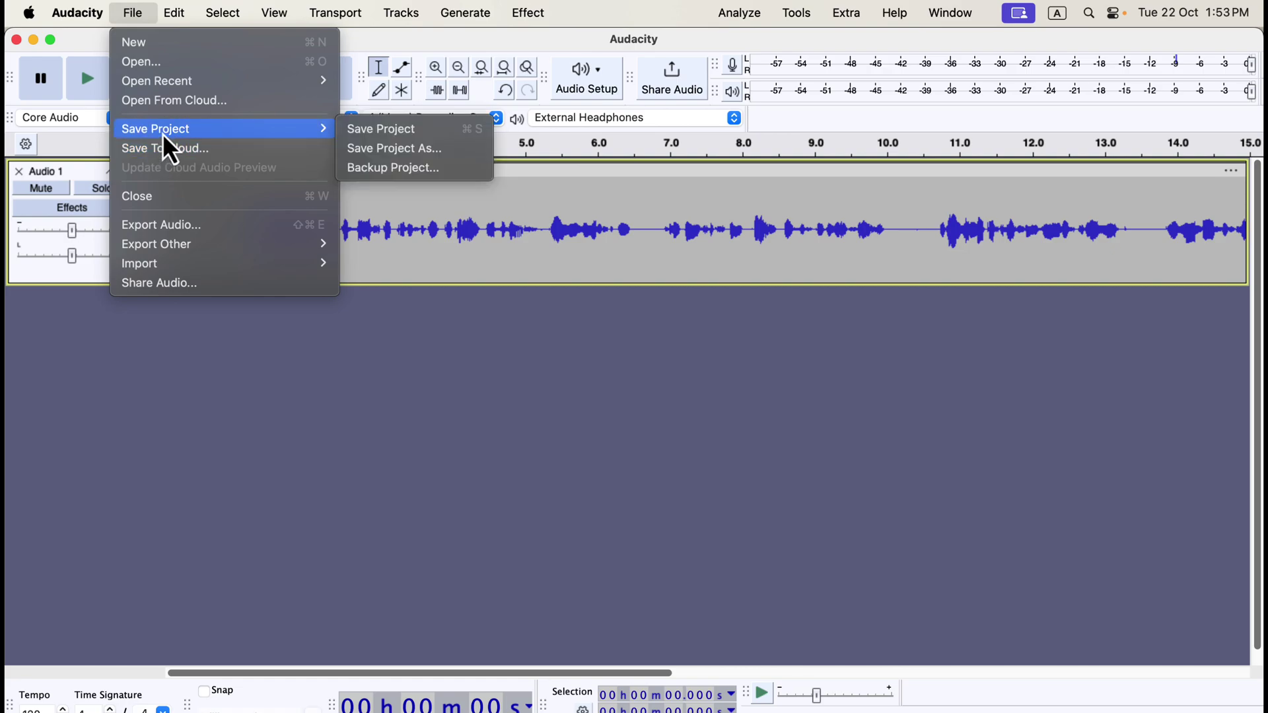
pyautogui.click(382, 130)
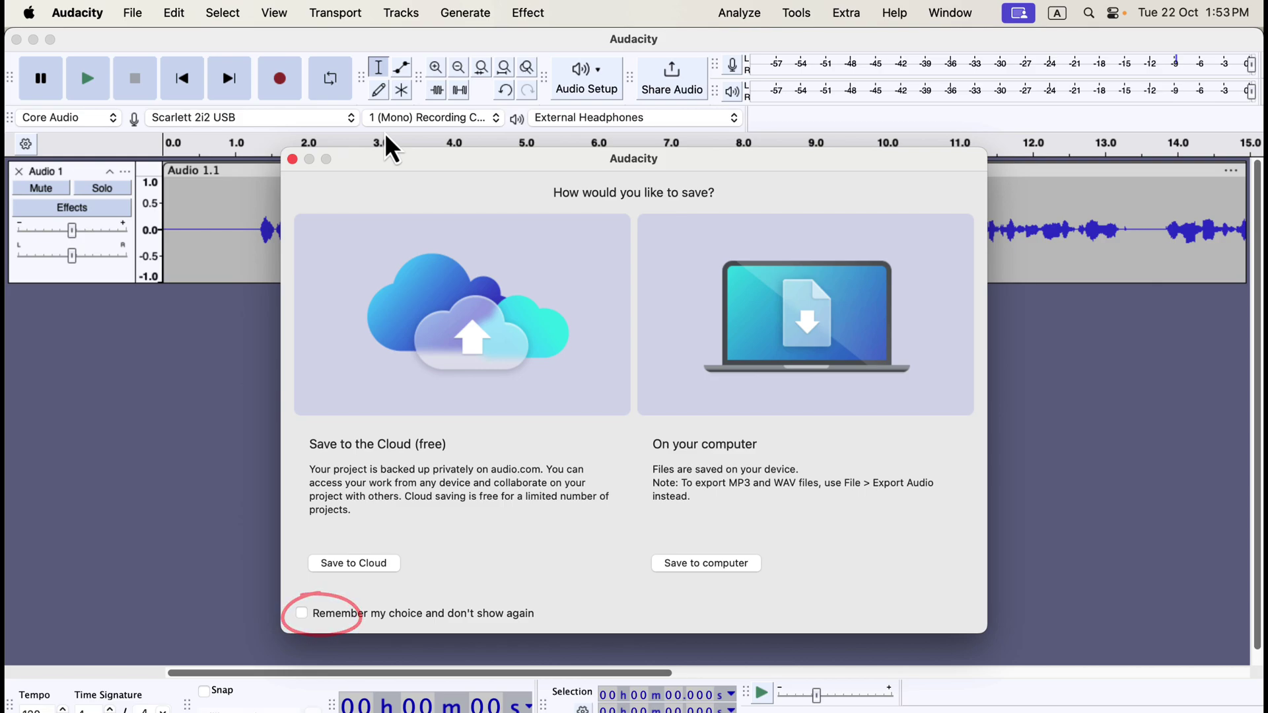
pyautogui.click(690, 562)
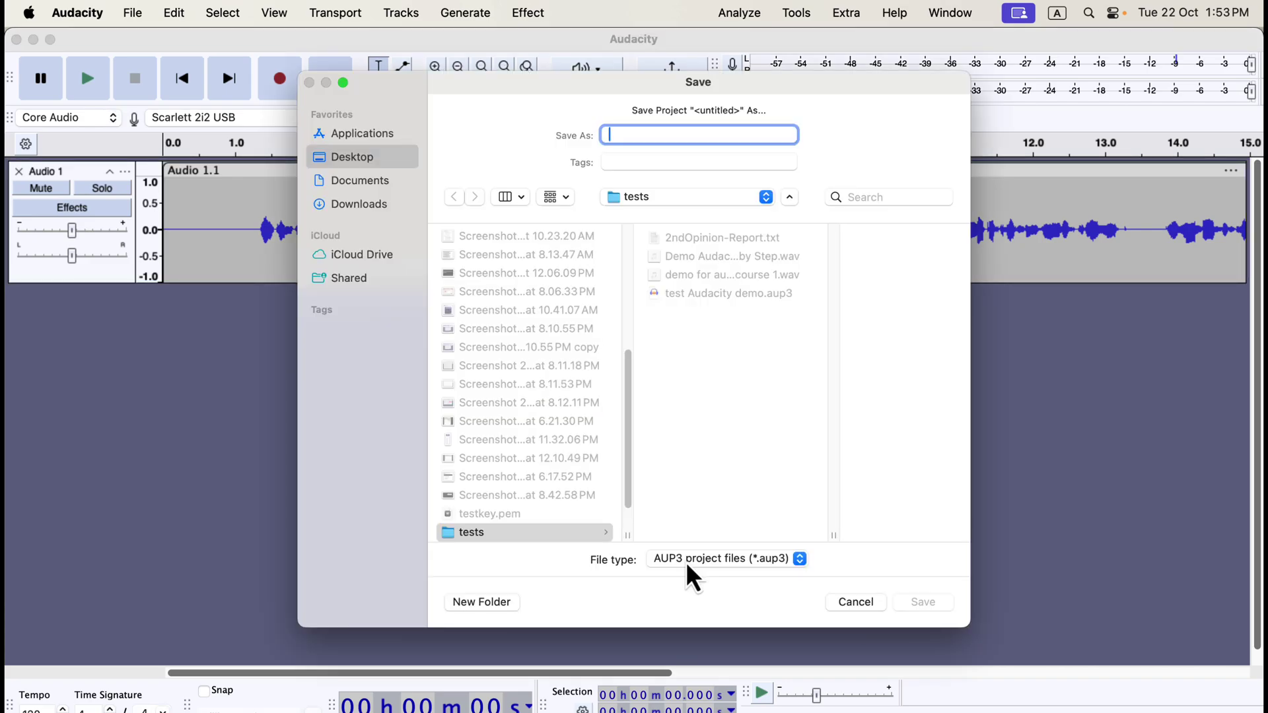
# - Save the project as '3.6.4 demo' with AUP3 file type in Desktop's tutorial projects folder
pyautogui.click(364, 165)
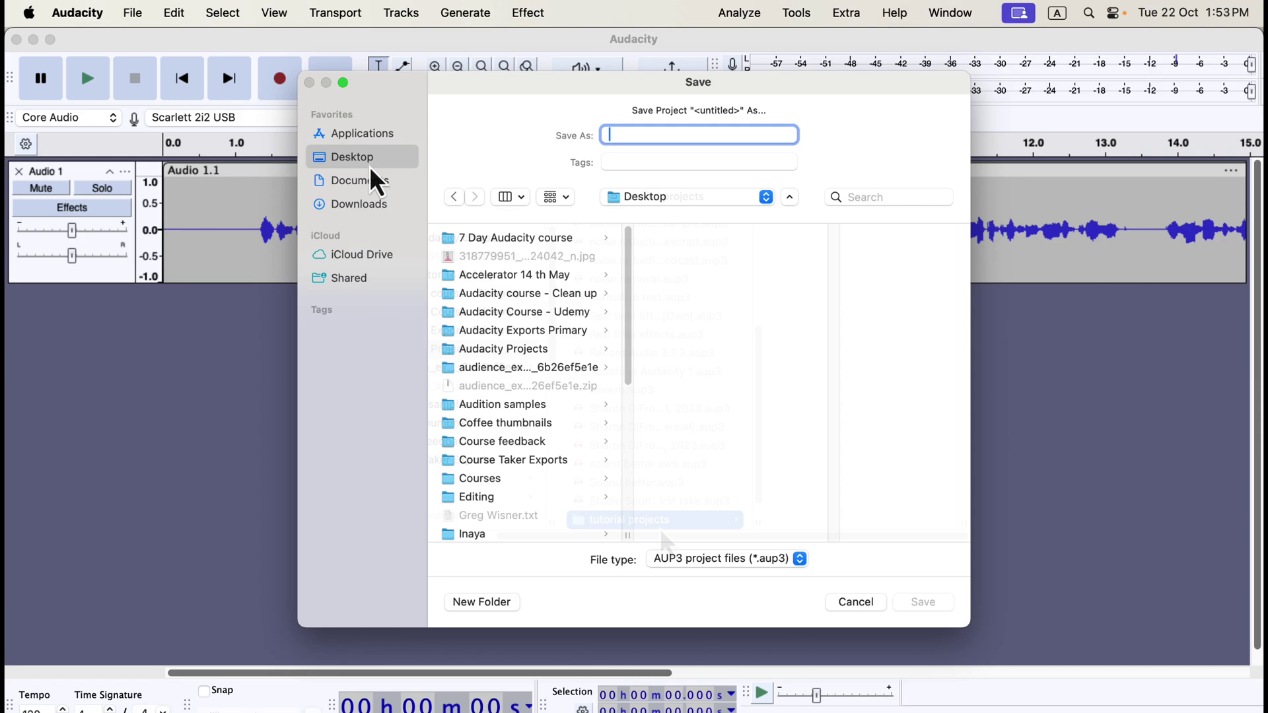
pyautogui.click(654, 519)
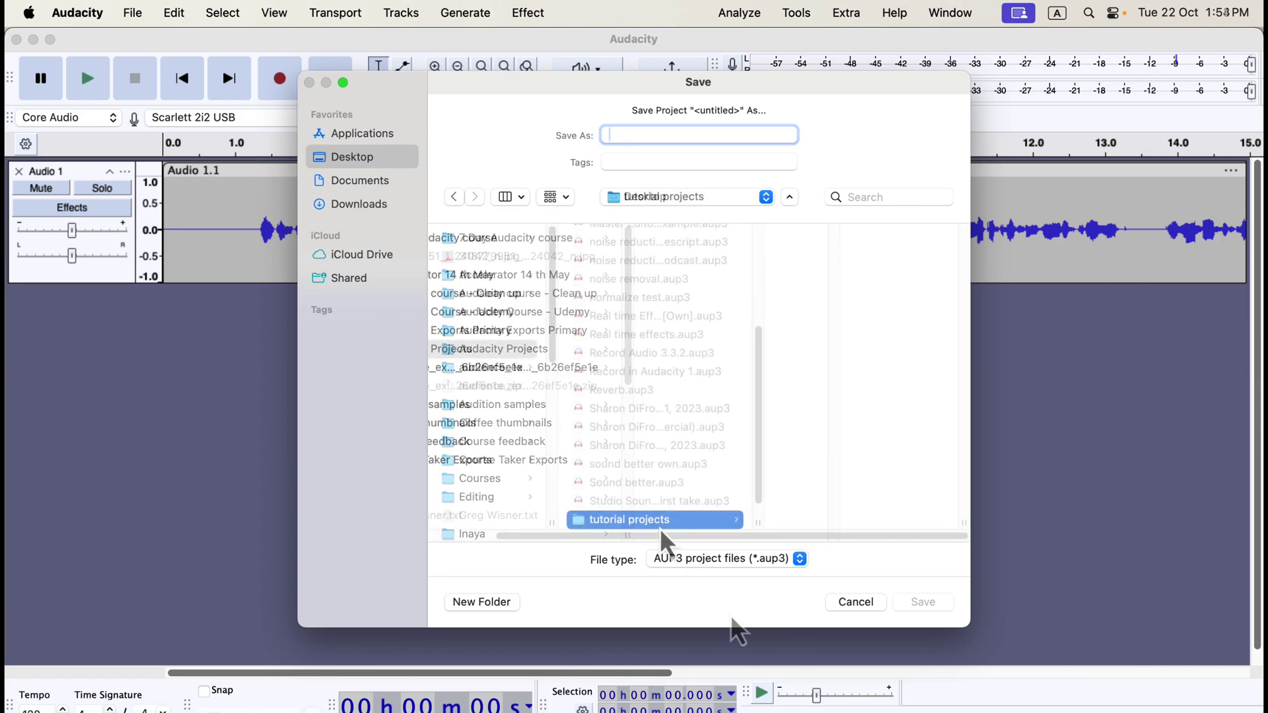
pyautogui.click(644, 133)
pyautogui.write('3.6.4 demo')
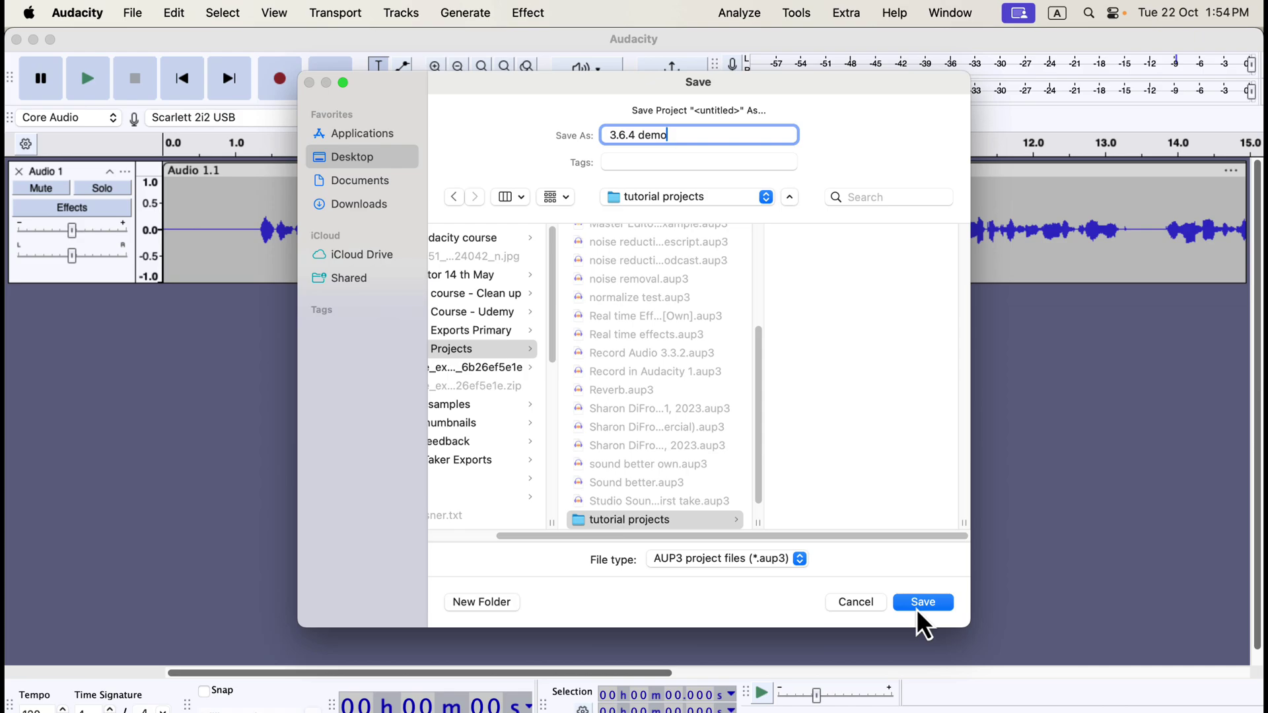
pyautogui.click(775, 579)
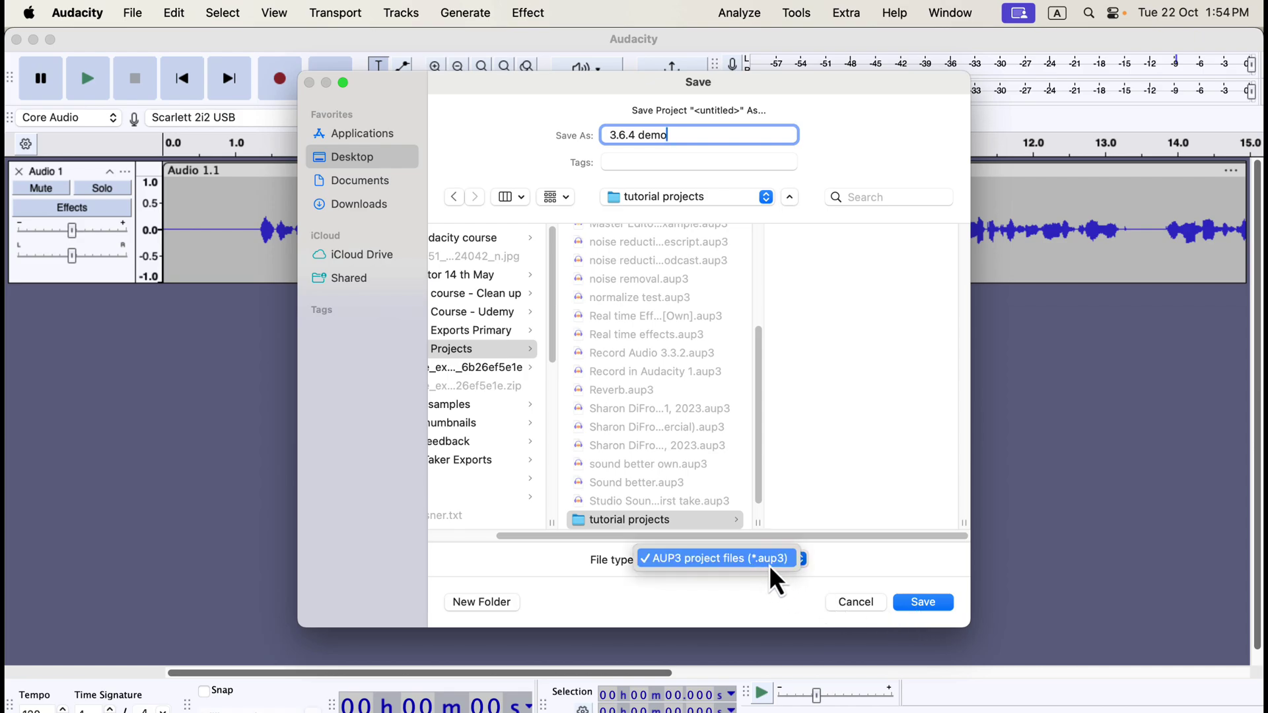
pyautogui.click(796, 596)
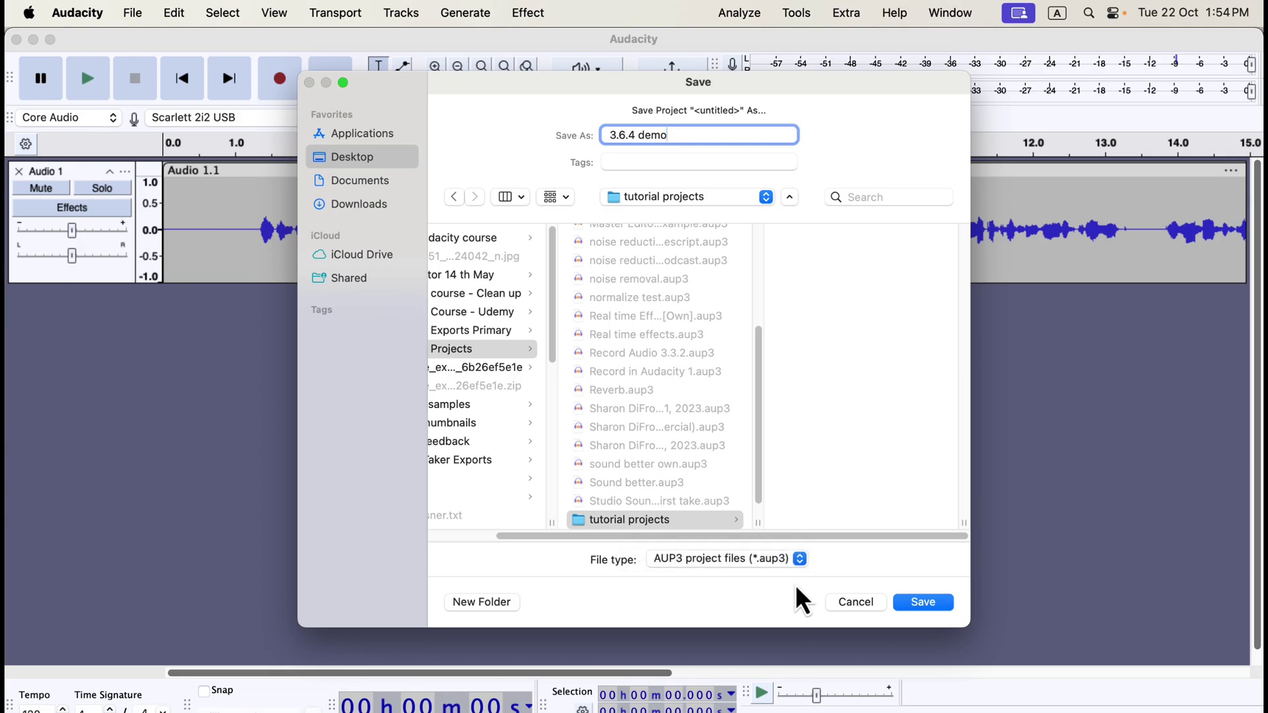
pyautogui.click(925, 604)
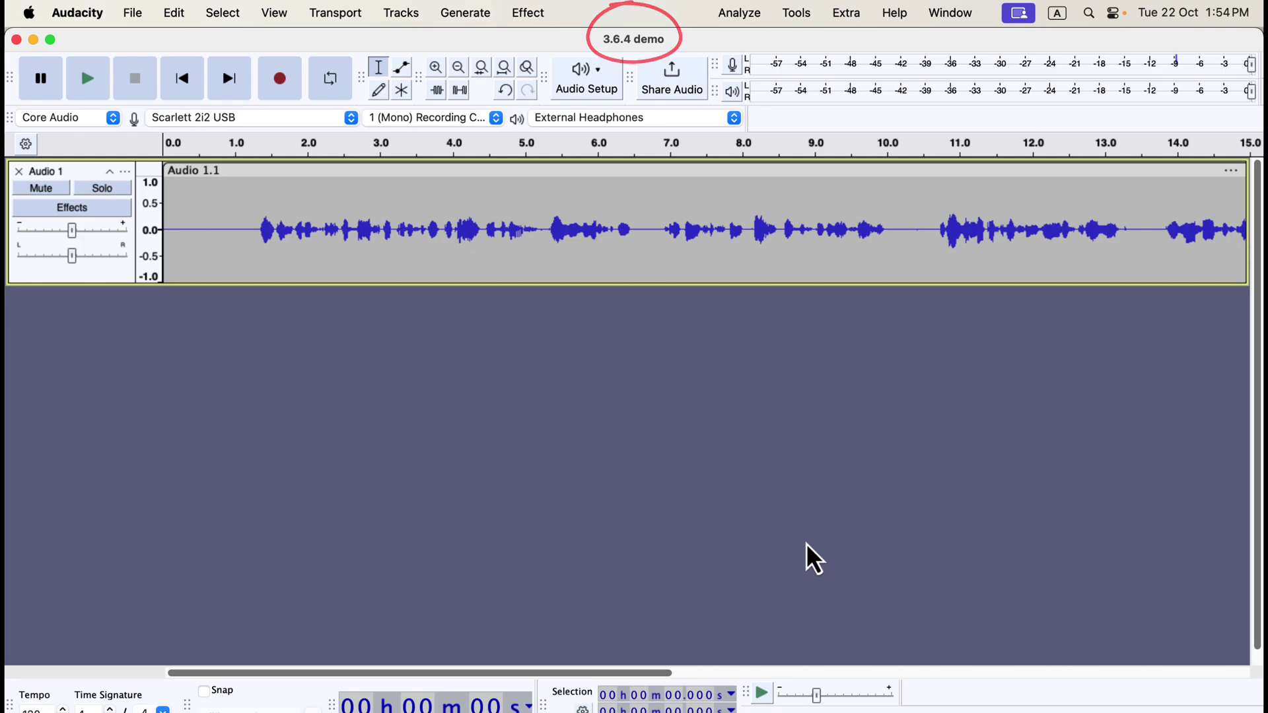
# - In Finder, open tutorial projects and confirm 3.6.4 demo.aup3 is there
pyautogui.press('super+Tab')
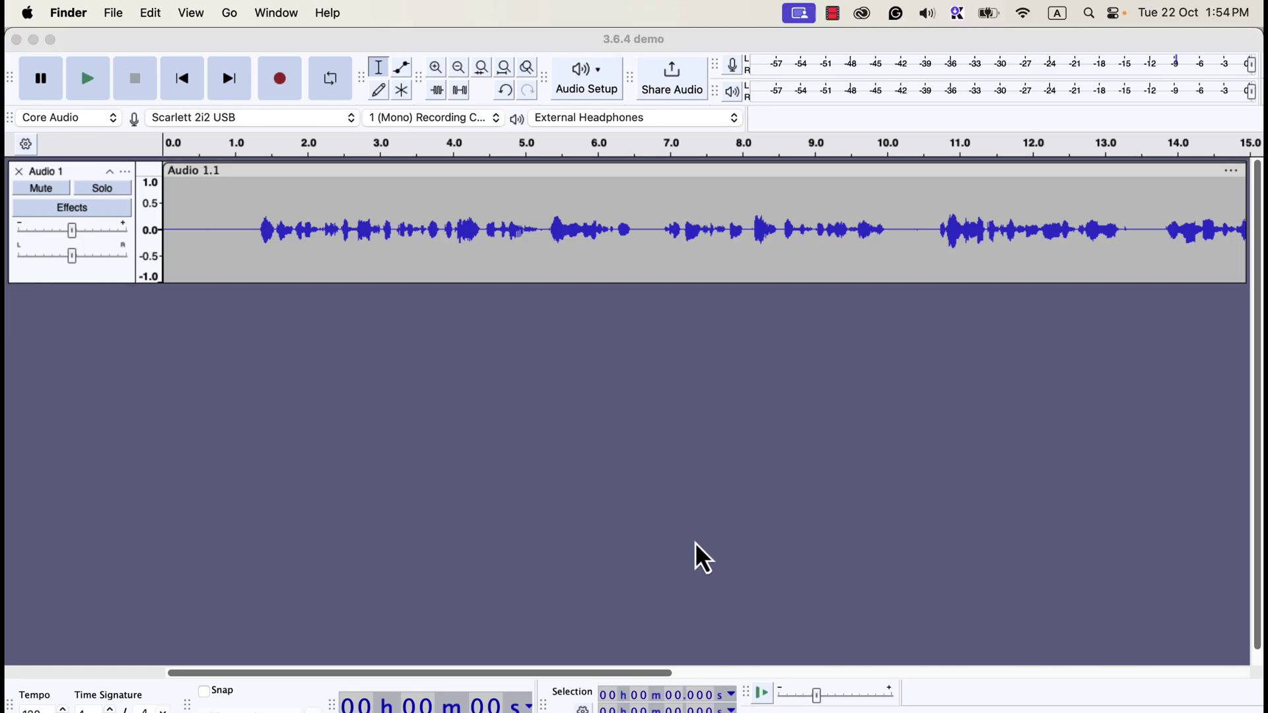
pyautogui.doubleClick(692, 449)
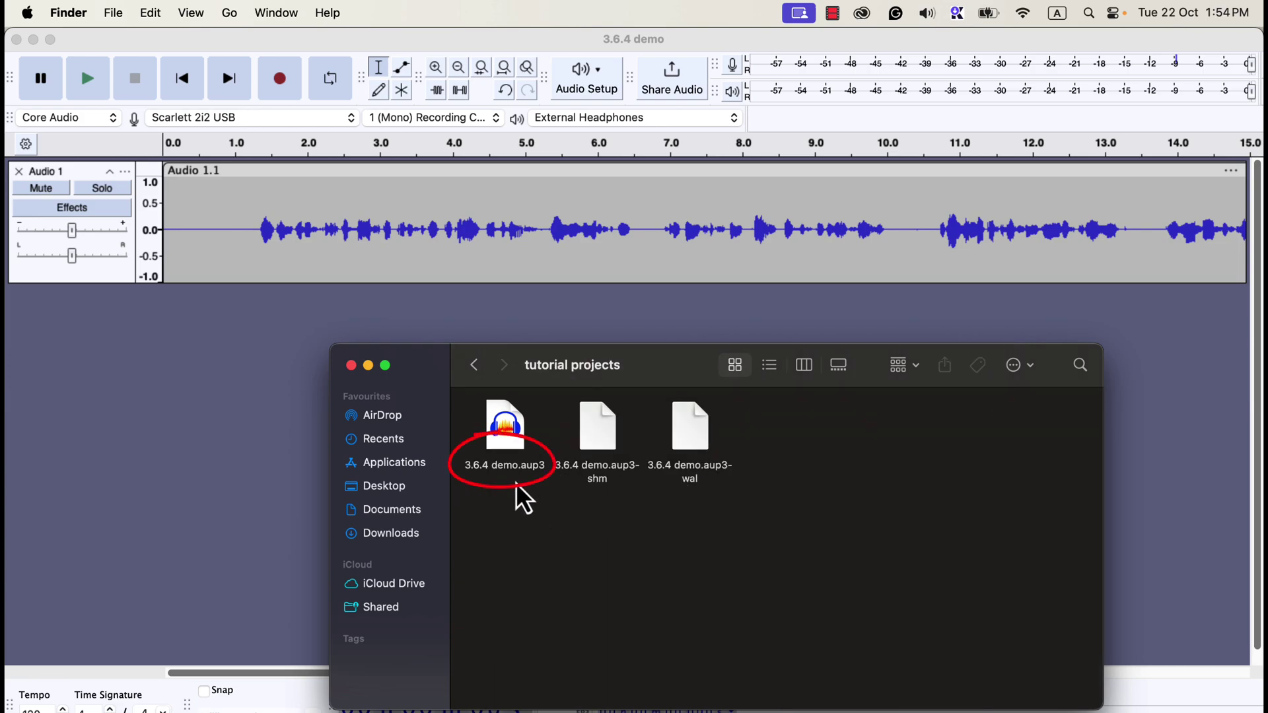
pyautogui.click(497, 426)
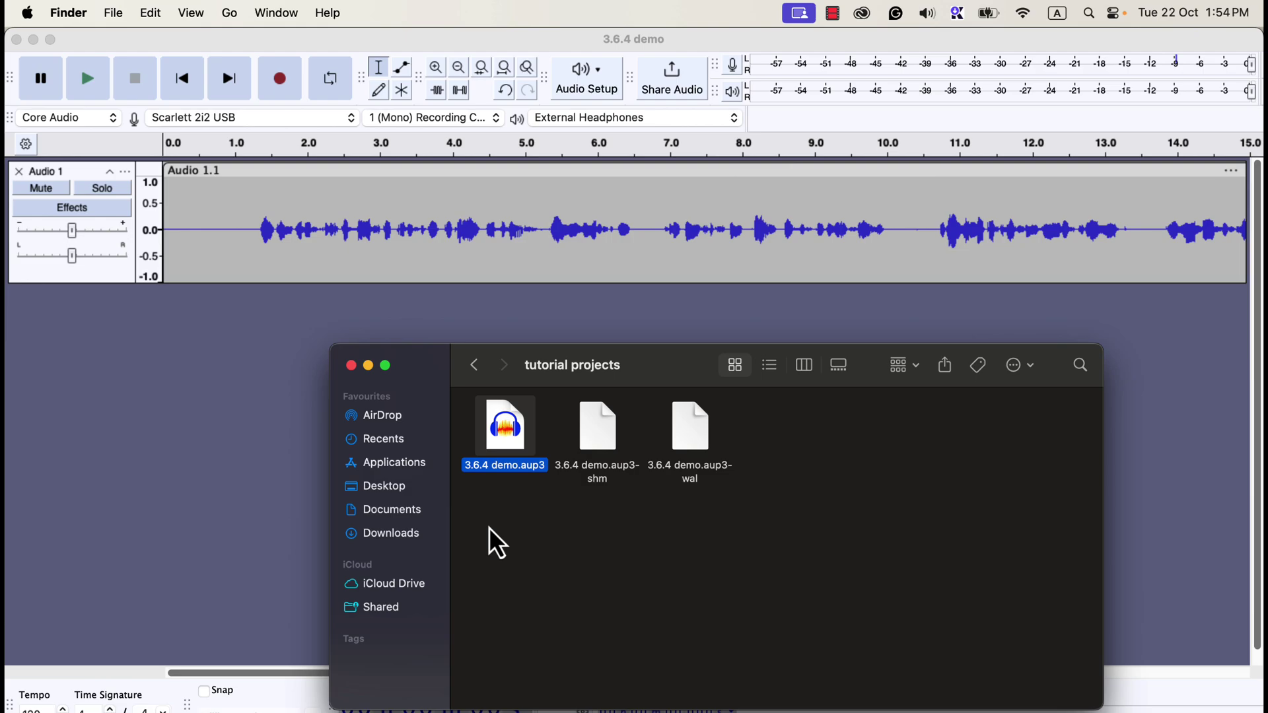
# - Close the Audacity project window and reopen 3.6.4 demo.aup3 from Finder
pyautogui.click(304, 395)
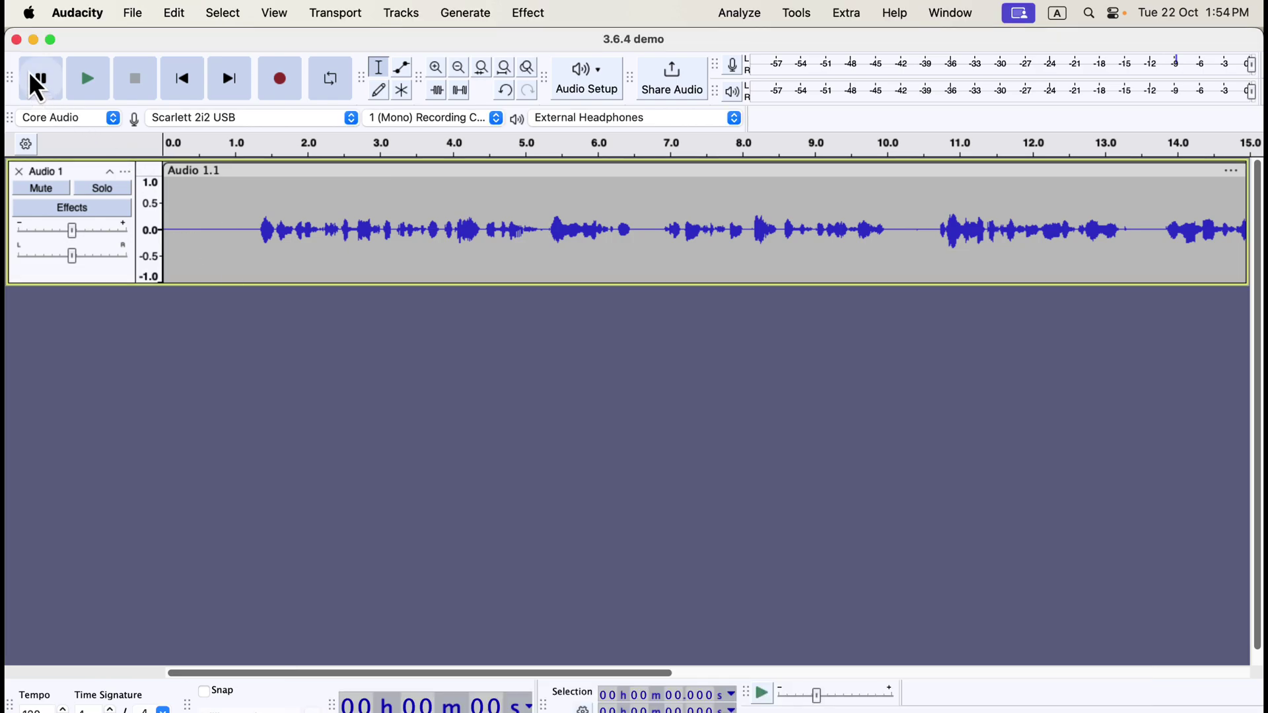
pyautogui.click(17, 41)
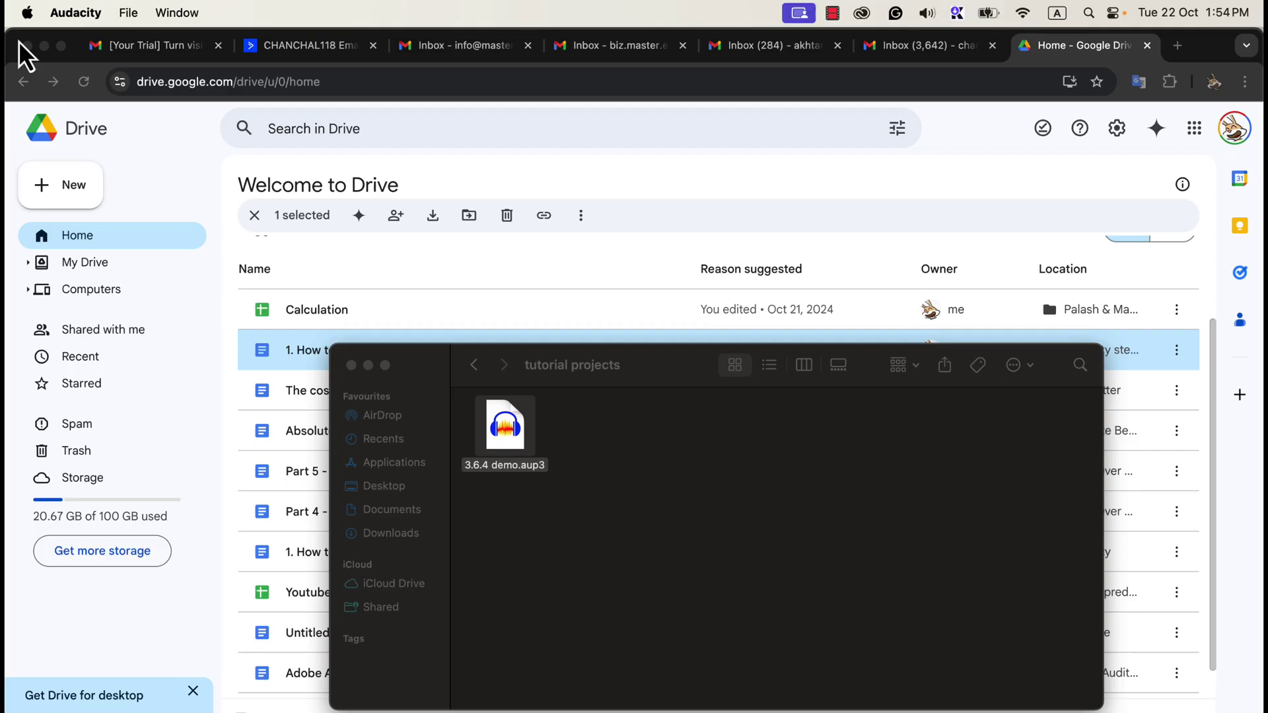
pyautogui.click(649, 434)
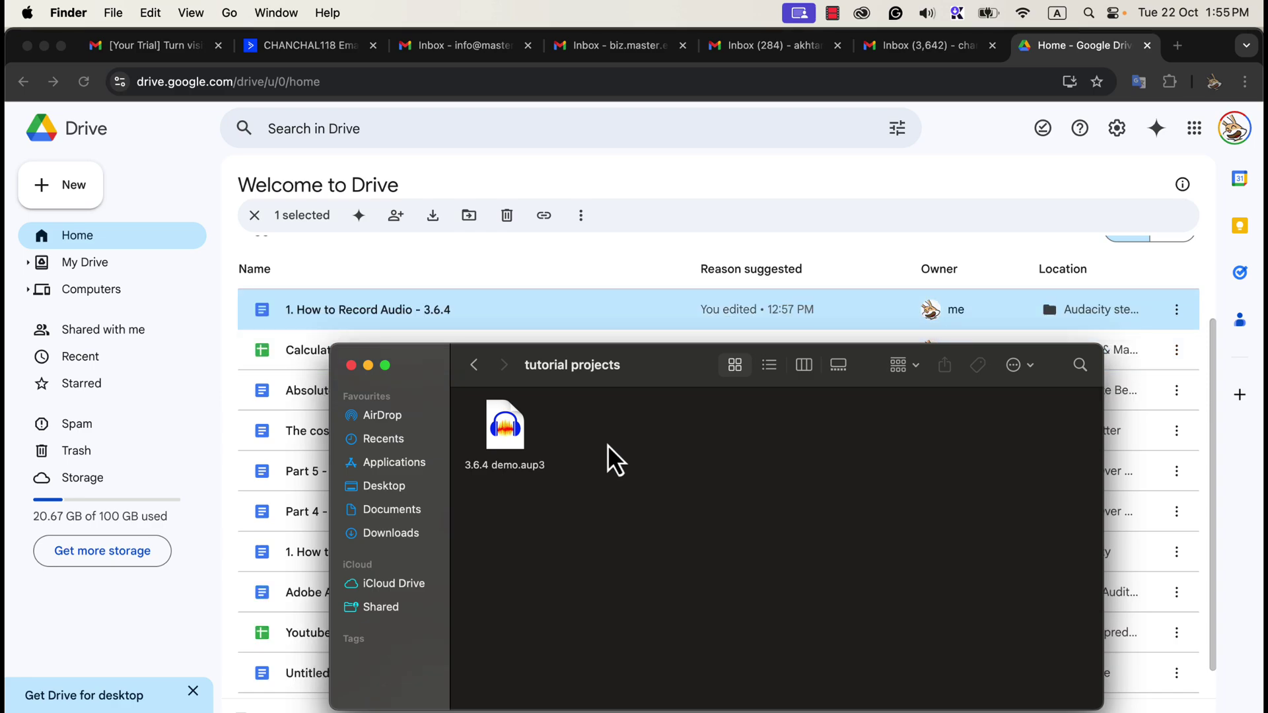
pyautogui.doubleClick(512, 443)
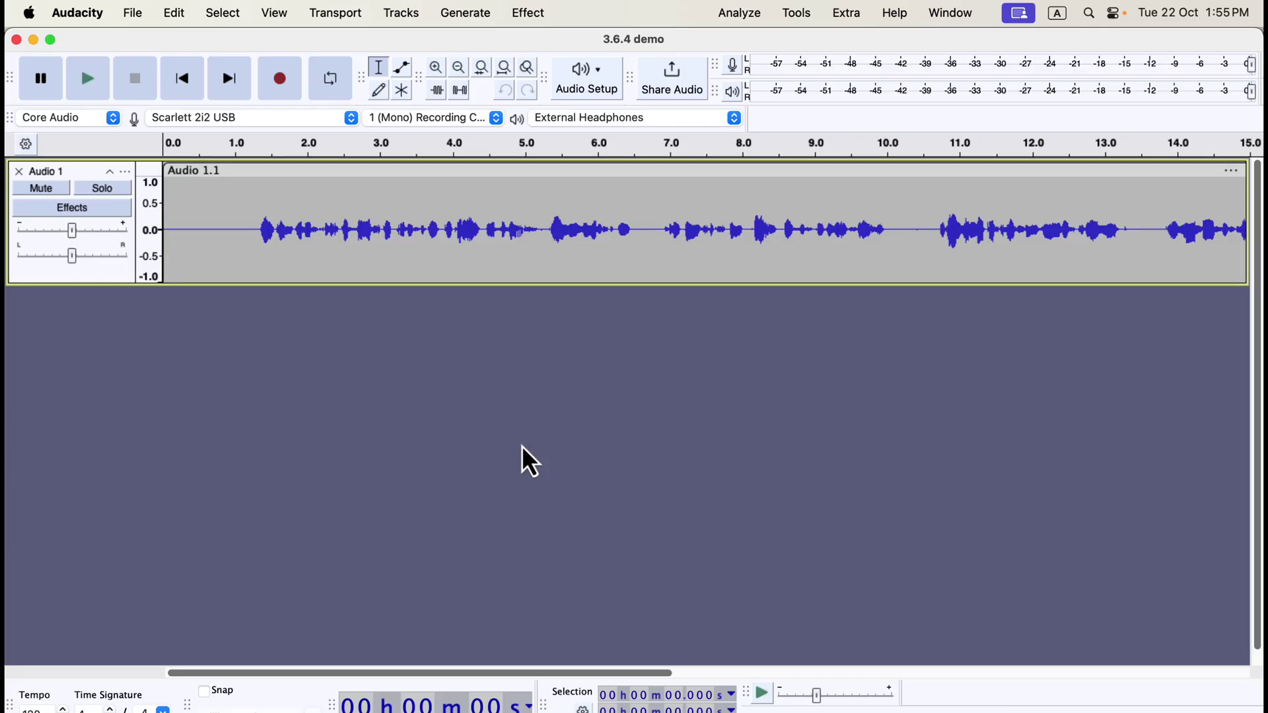
# - Play the 3.6.4 demo recording from about 0.95 s, then stop it around 6 s
pyautogui.click(232, 231)
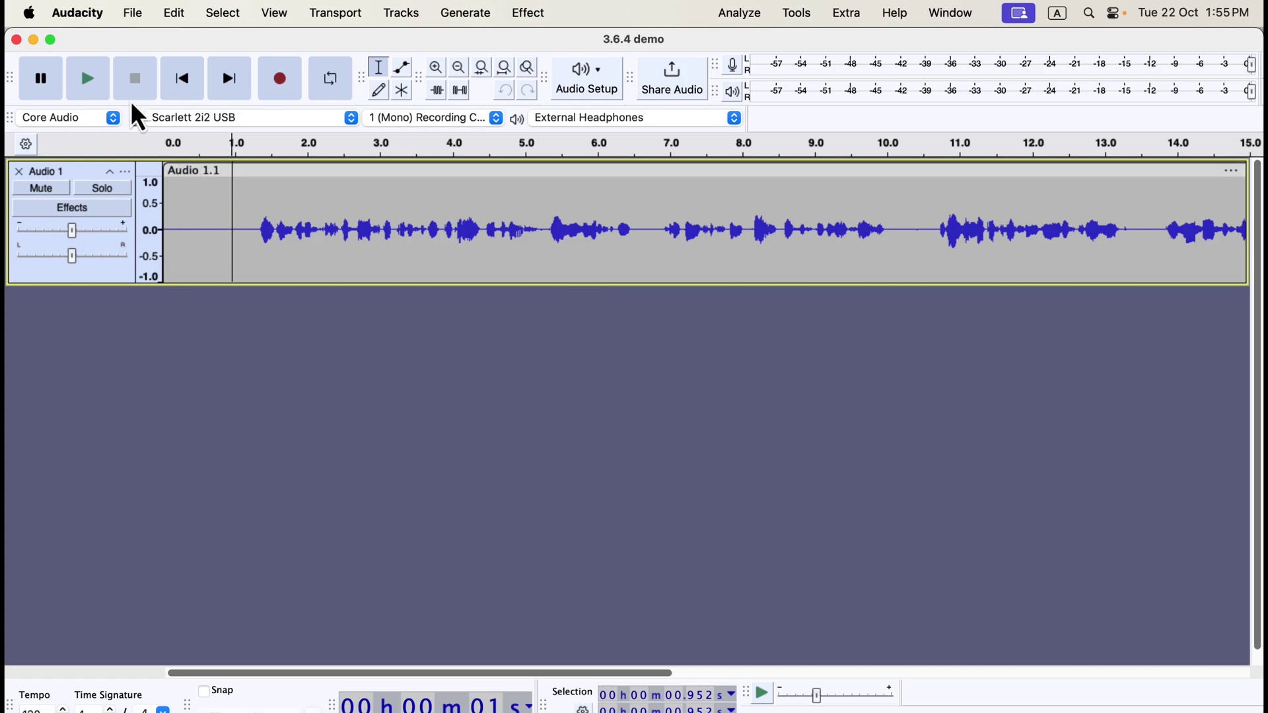
pyautogui.click(98, 78)
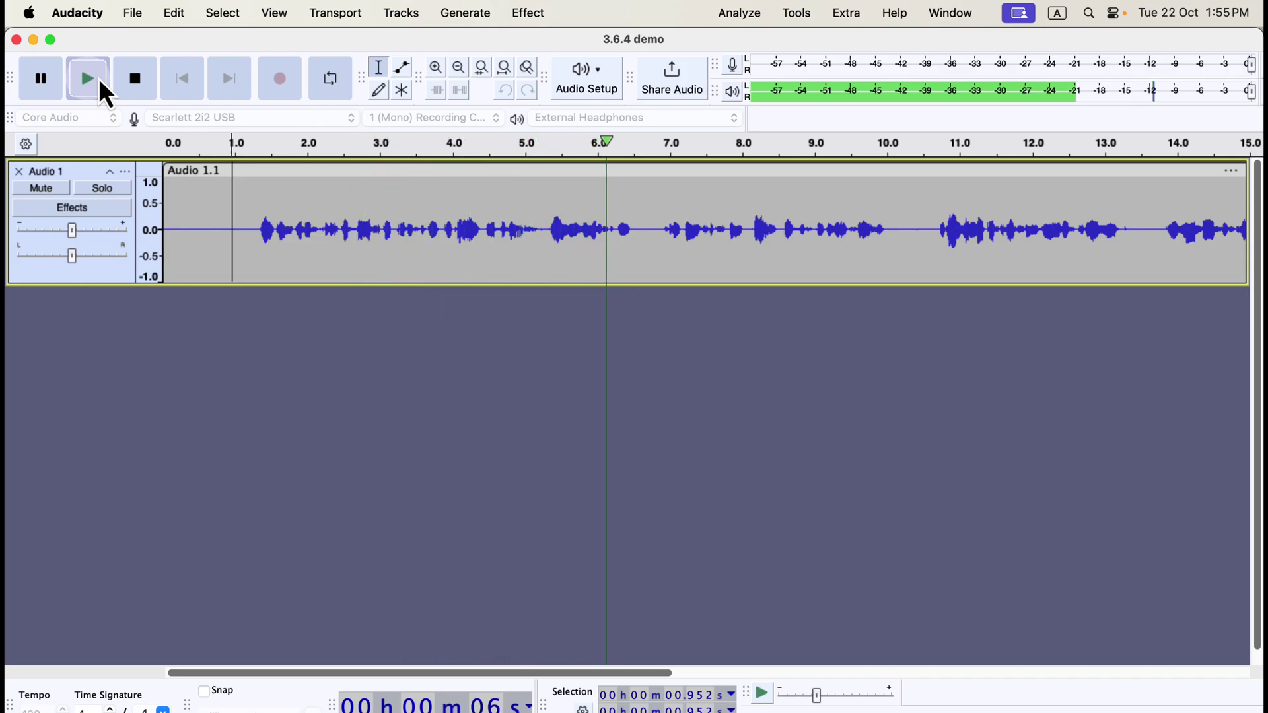
pyautogui.click(98, 78)
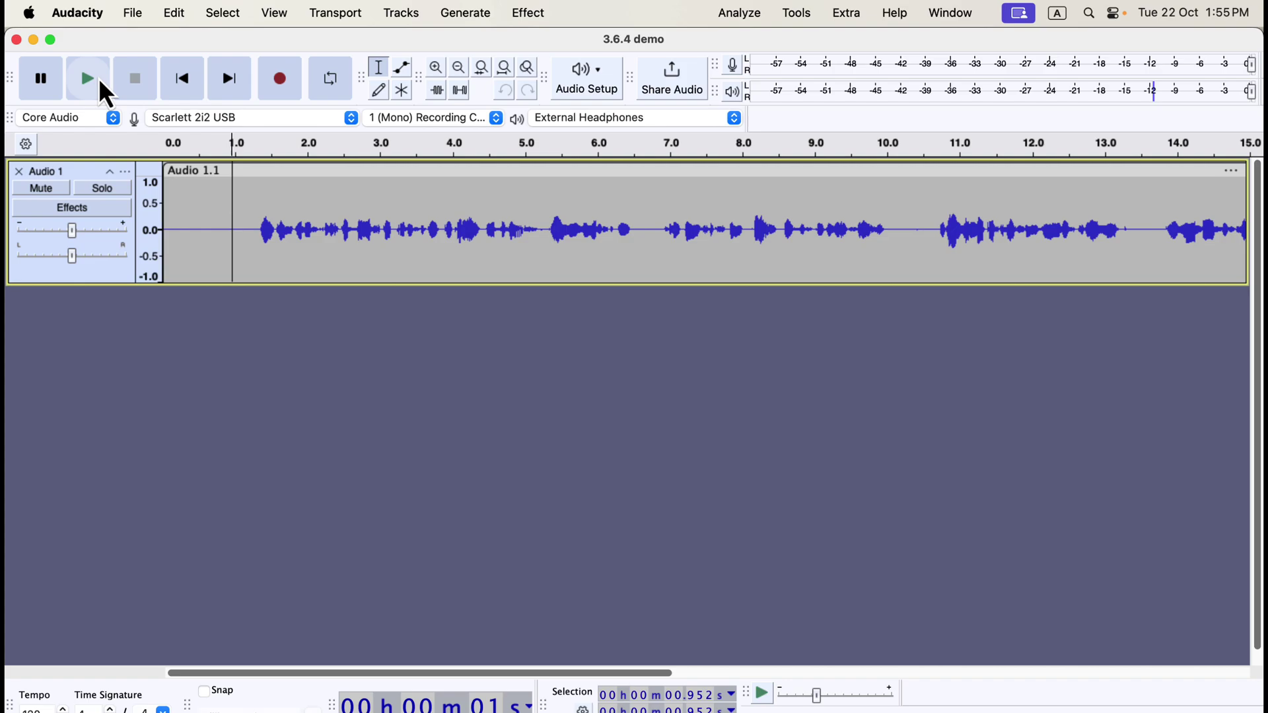